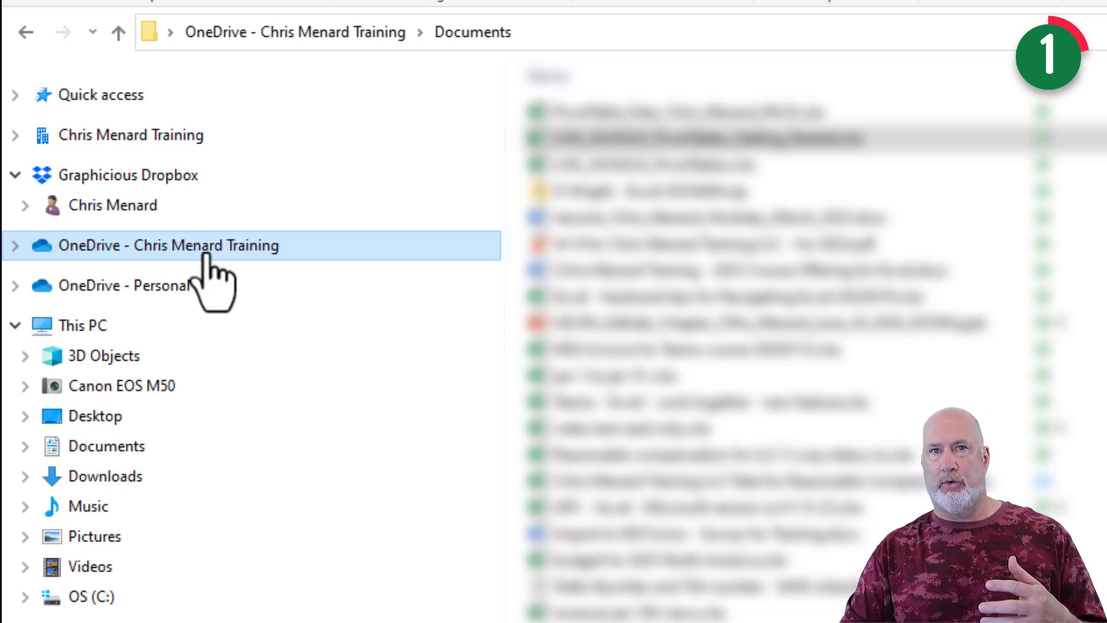
Expand the business OneDrive in the navigation pane to list its folders and Documents files.
{"action": "left_click", "coordinate": [15, 246]}
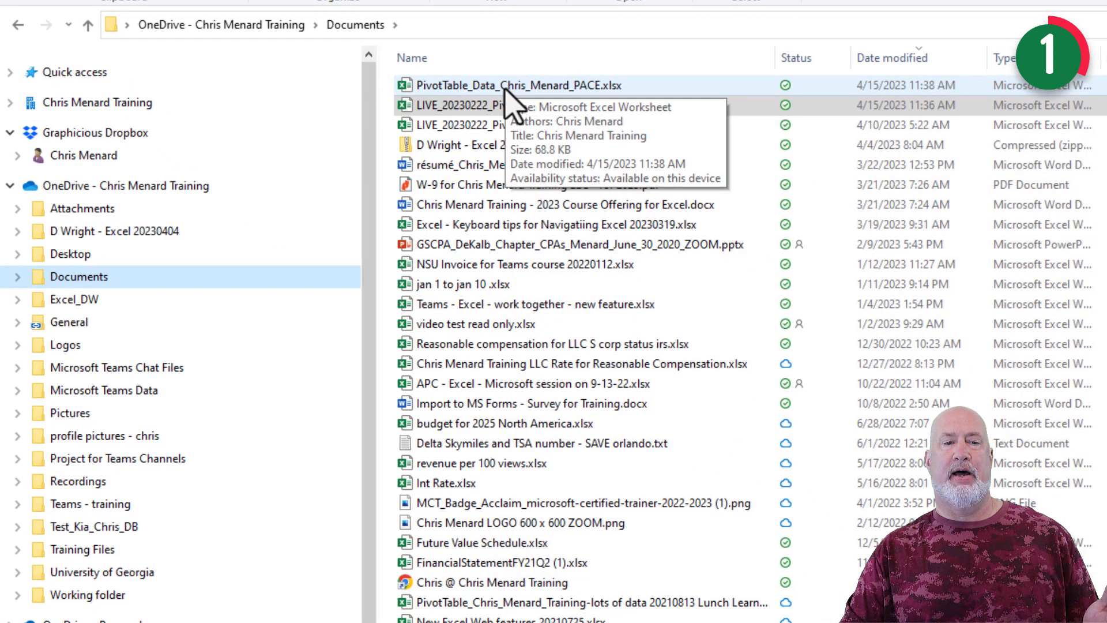
Open the PivotTable_Data workbook in Excel and select the empty Cost cells F3 to F6.
{"action": "left_click", "coordinate": [554, 91]}
{"action": "key", "text": "Return"}
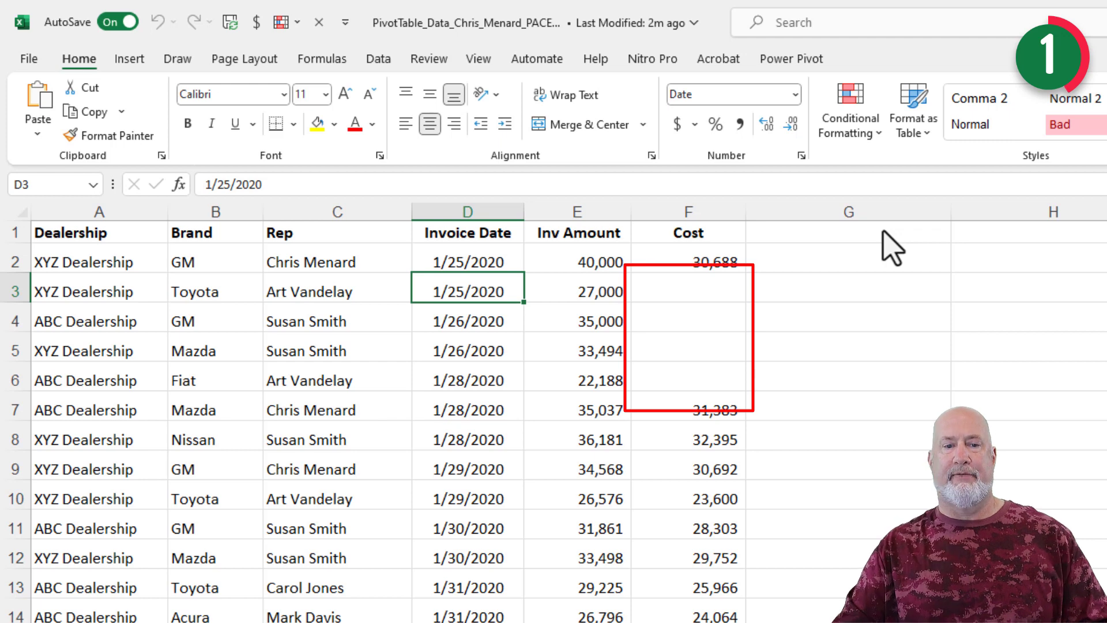
{"action": "left_click_drag", "start_coordinate": [705, 283], "coordinate": [698, 394]}
{"action": "left_click_drag", "start_coordinate": [700, 289], "coordinate": [700, 371]}
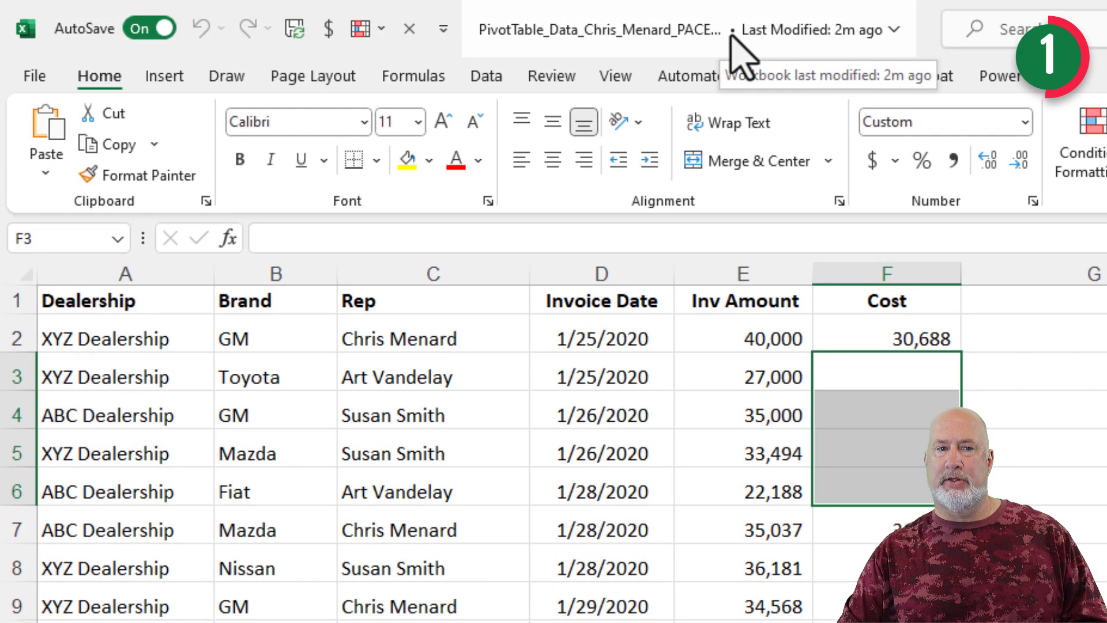
Open the 11:37 AM version from Version History, where F3–F6 show 23,596 through 19,963.
{"action": "left_click", "coordinate": [725, 40]}
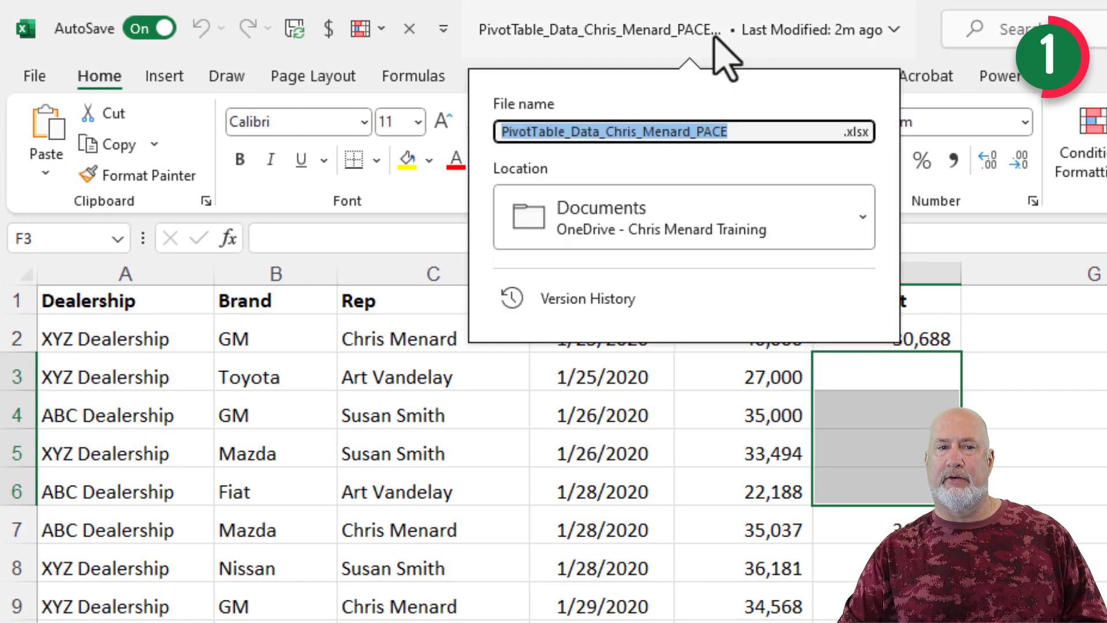
{"action": "left_click", "coordinate": [607, 301]}
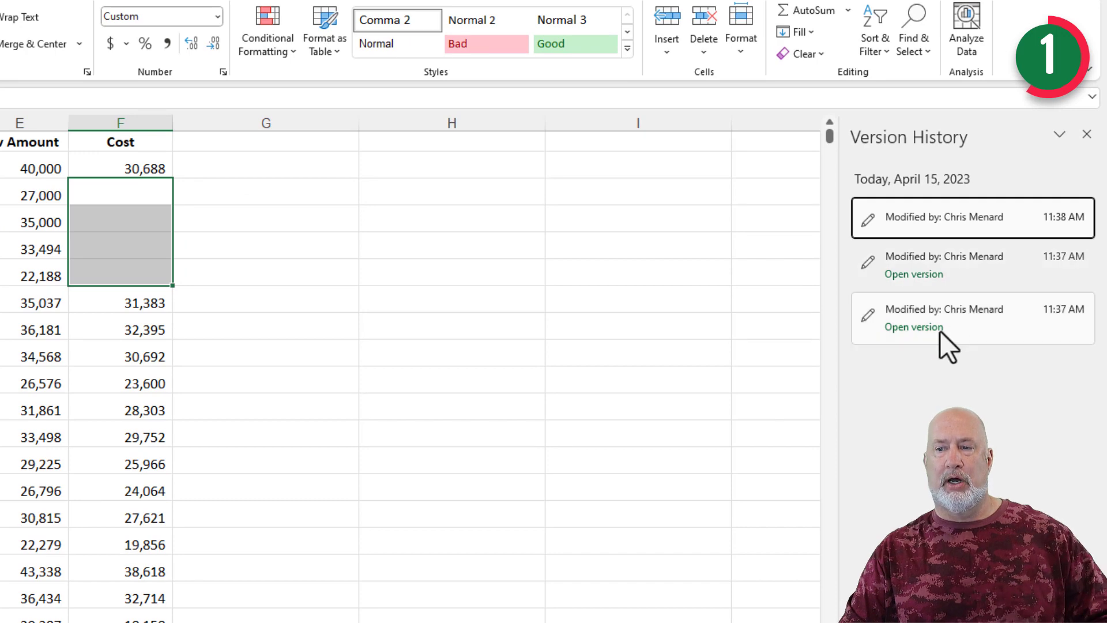
{"action": "left_click", "coordinate": [912, 278]}
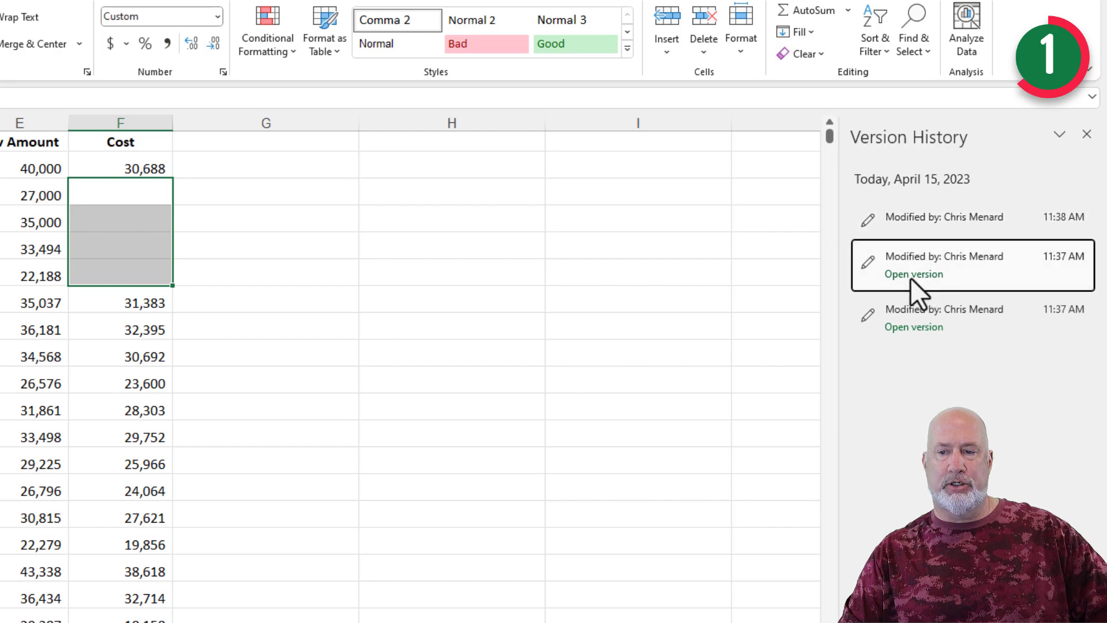
{"action": "left_click", "coordinate": [912, 275]}
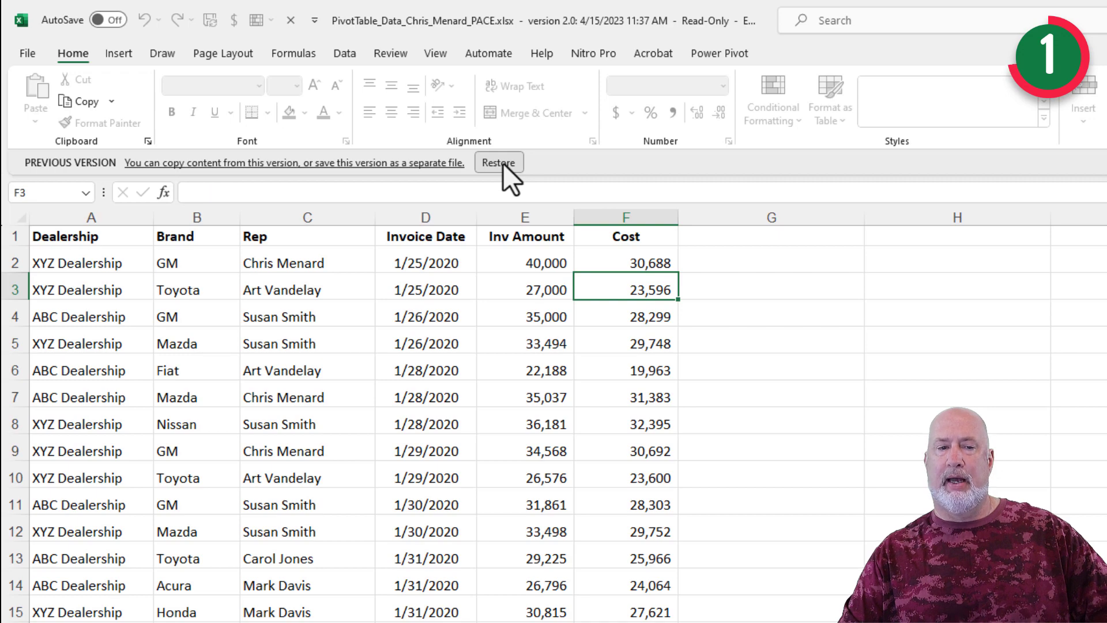
Restore the 11:37 AM version, save it, check the file name flyout, then close Excel.
{"action": "left_click", "coordinate": [500, 163]}
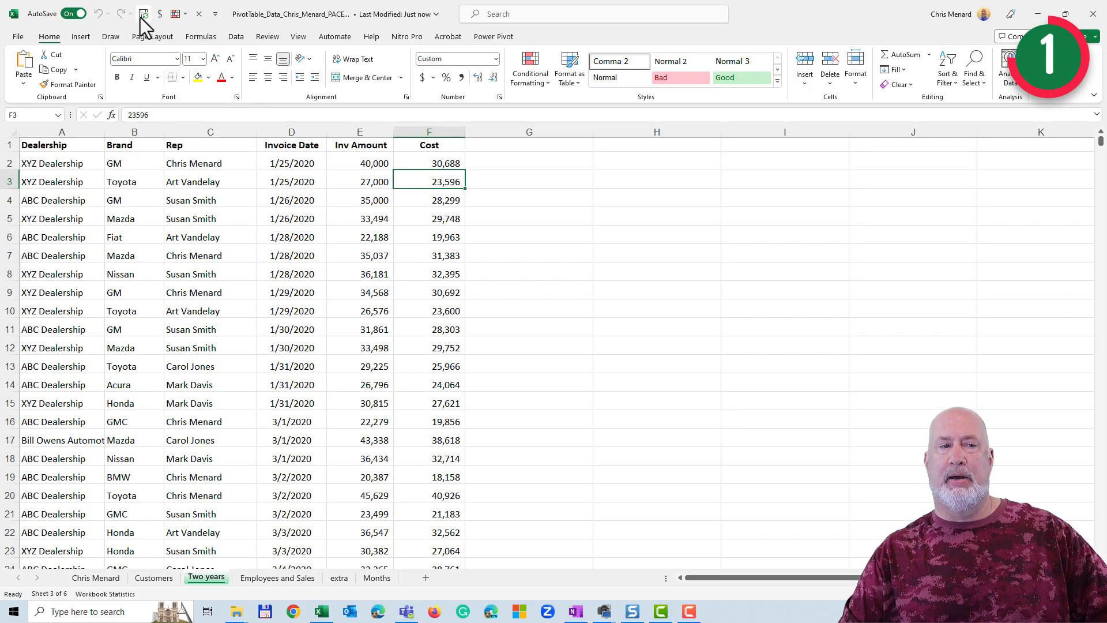
{"action": "left_click", "coordinate": [143, 15]}
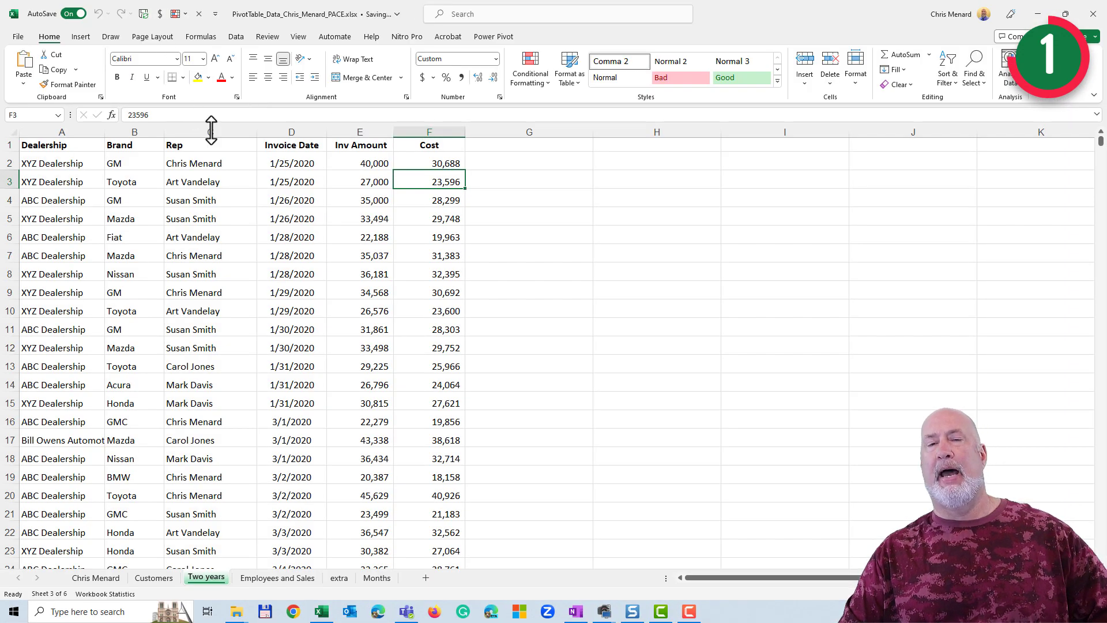
{"action": "left_click", "coordinate": [372, 15]}
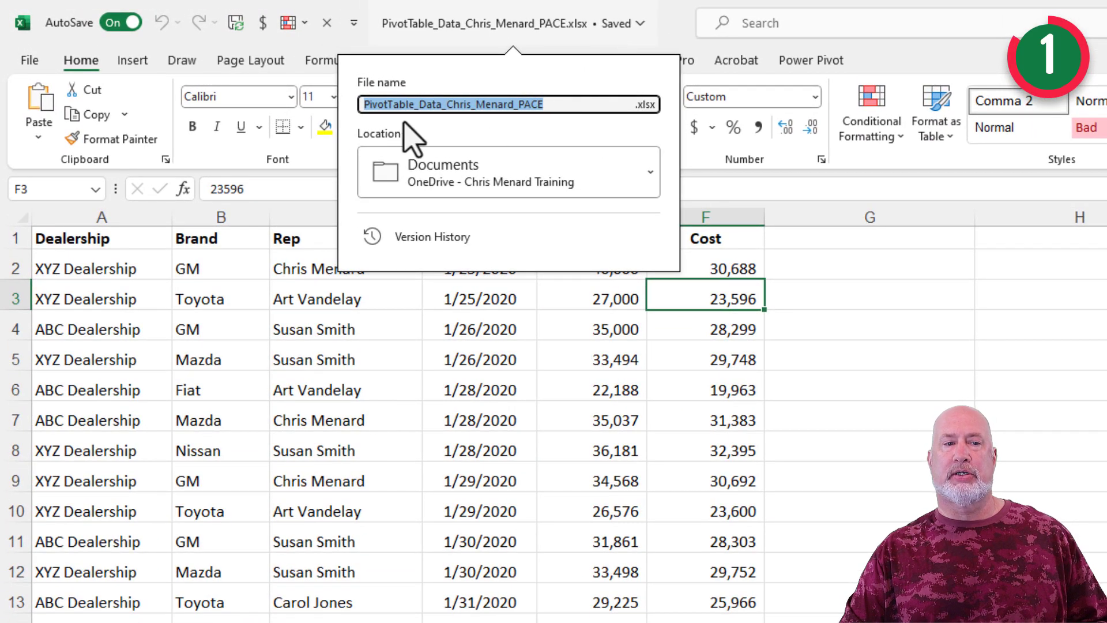
{"action": "left_click", "coordinate": [556, 109]}
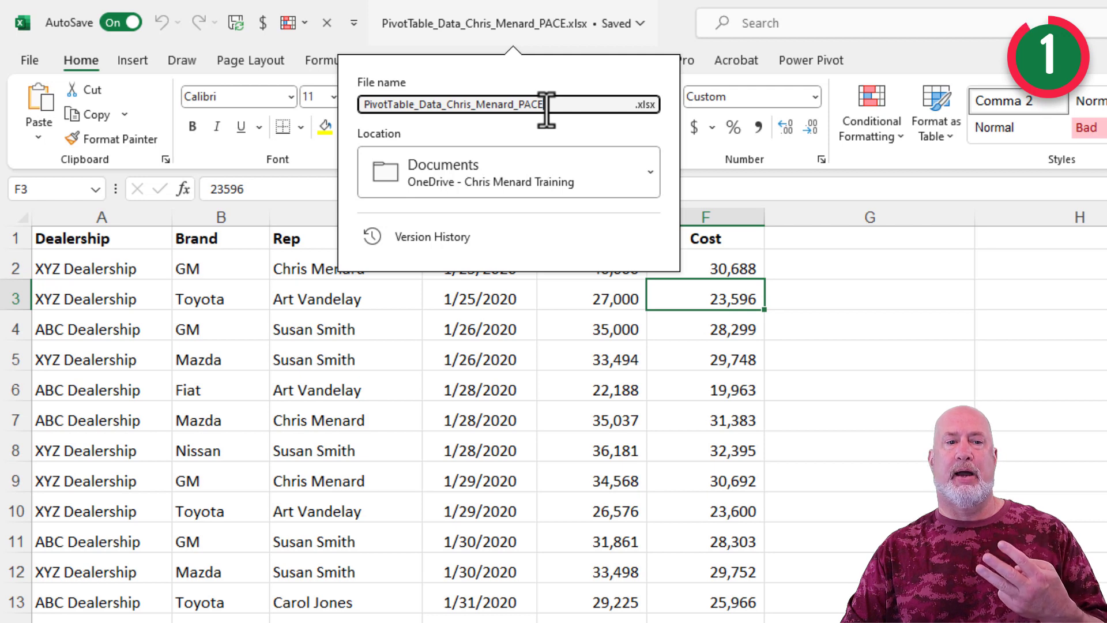
{"action": "key", "text": "Escape"}
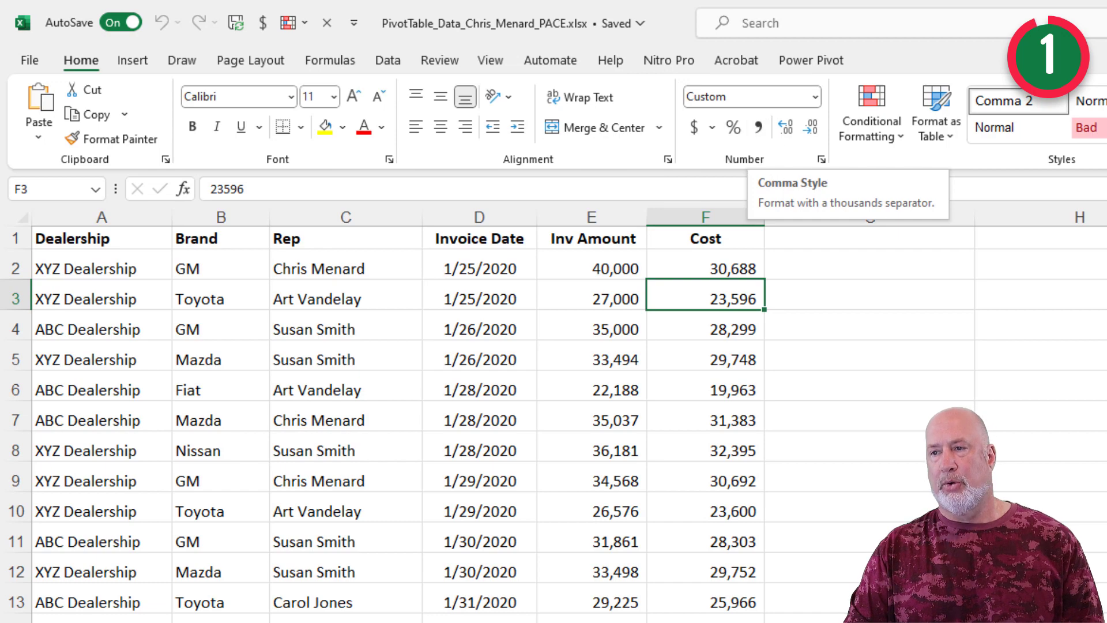
{"action": "key", "text": "alt+F4"}
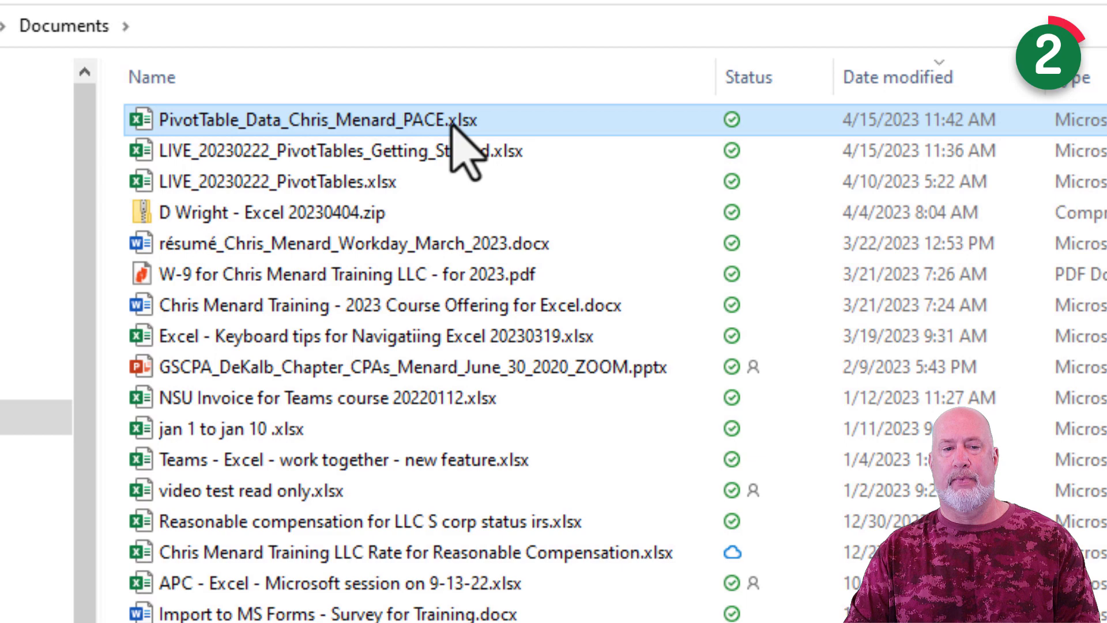
Open the PivotTable_Data workbook's shortcut menu in the Documents list.
{"action": "right_click", "coordinate": [456, 139]}
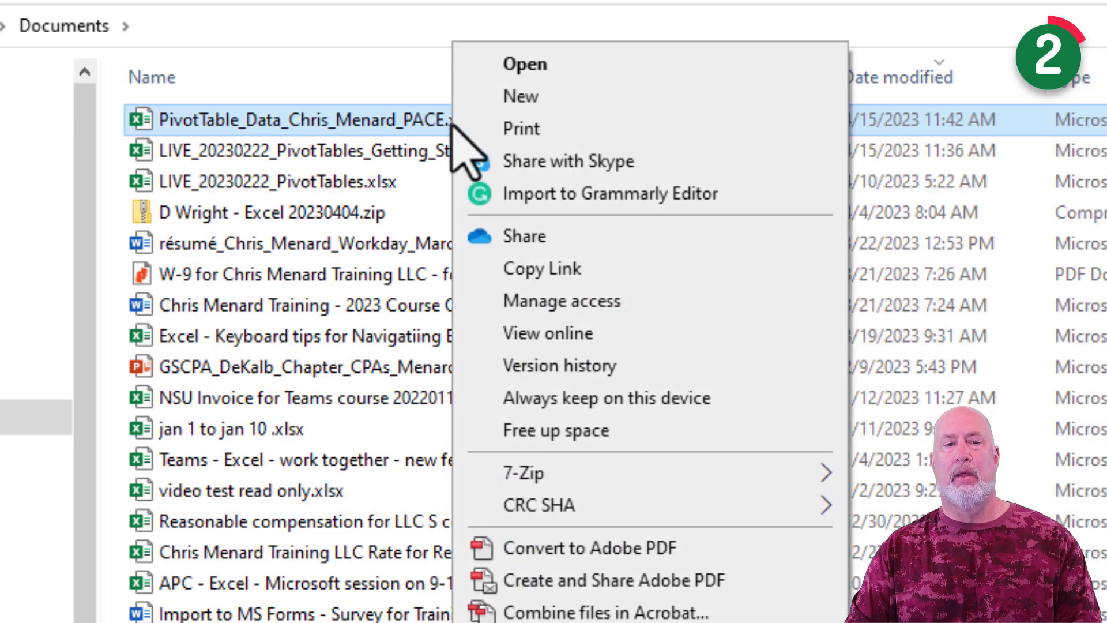
Share the workbook with the link limited to People you choose, keeping Can edit permission.
{"action": "left_click", "coordinate": [586, 236]}
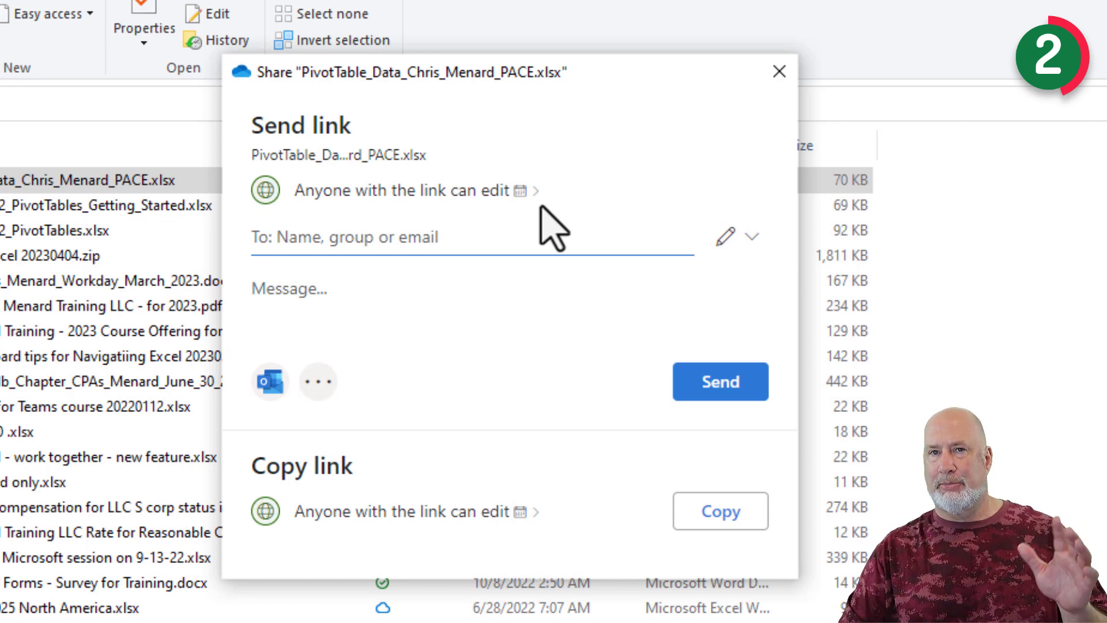
{"action": "mouse_move", "coordinate": [519, 195]}
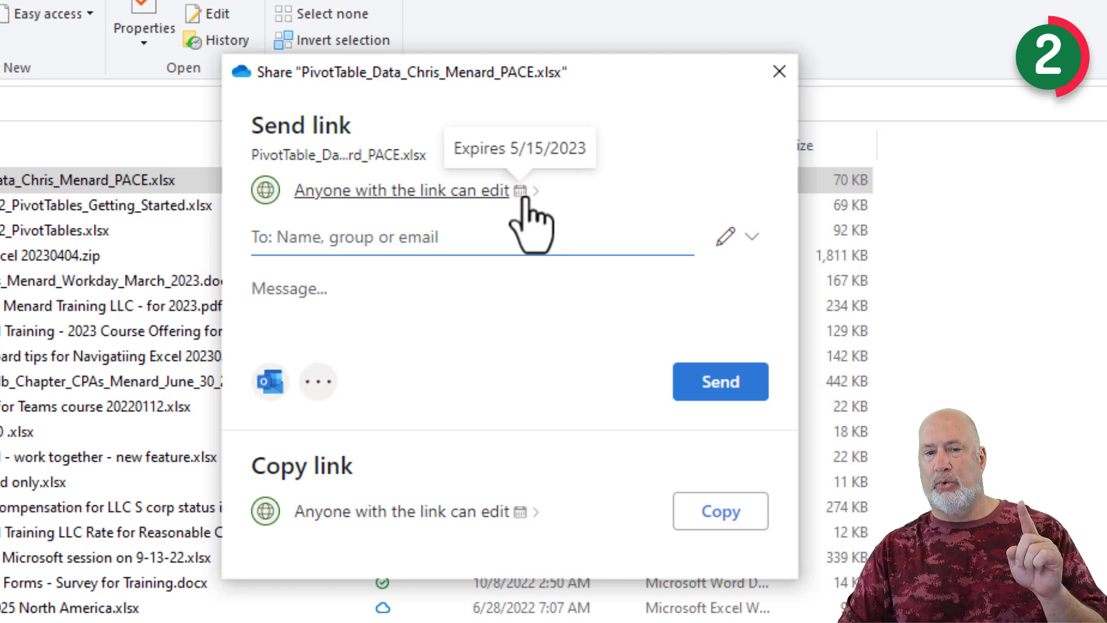
{"action": "left_click", "coordinate": [523, 198]}
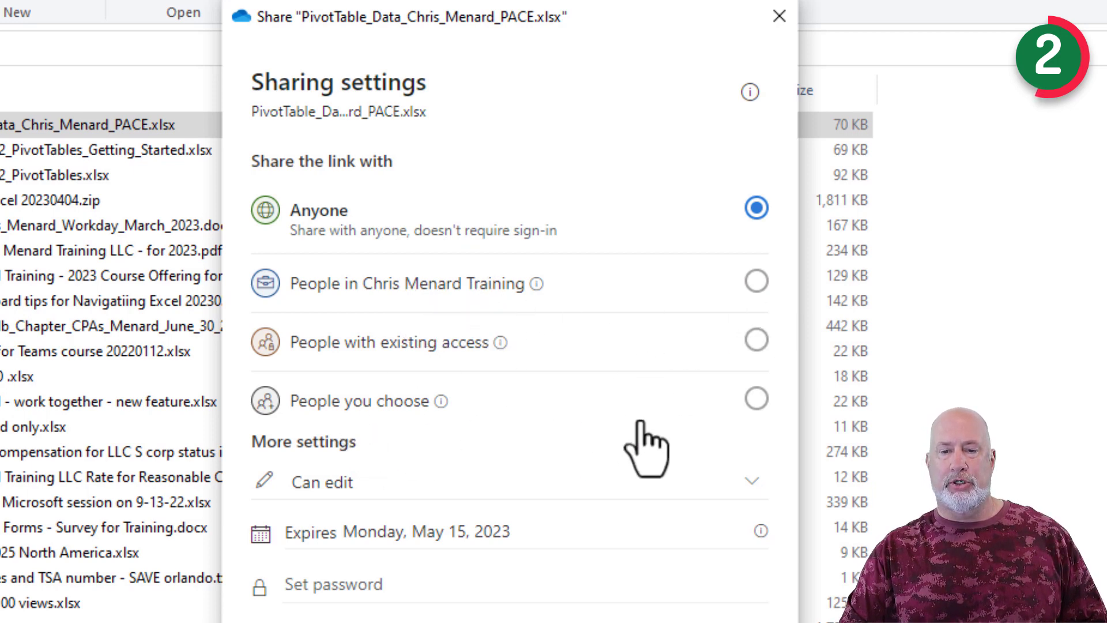
{"action": "left_click", "coordinate": [756, 400]}
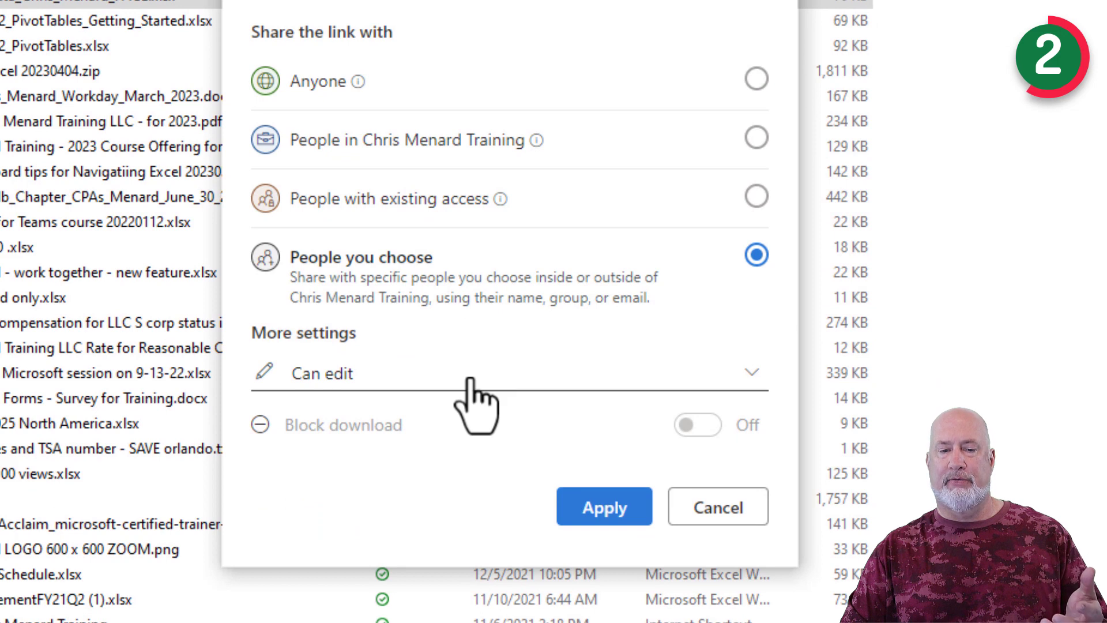
{"action": "left_click", "coordinate": [471, 382]}
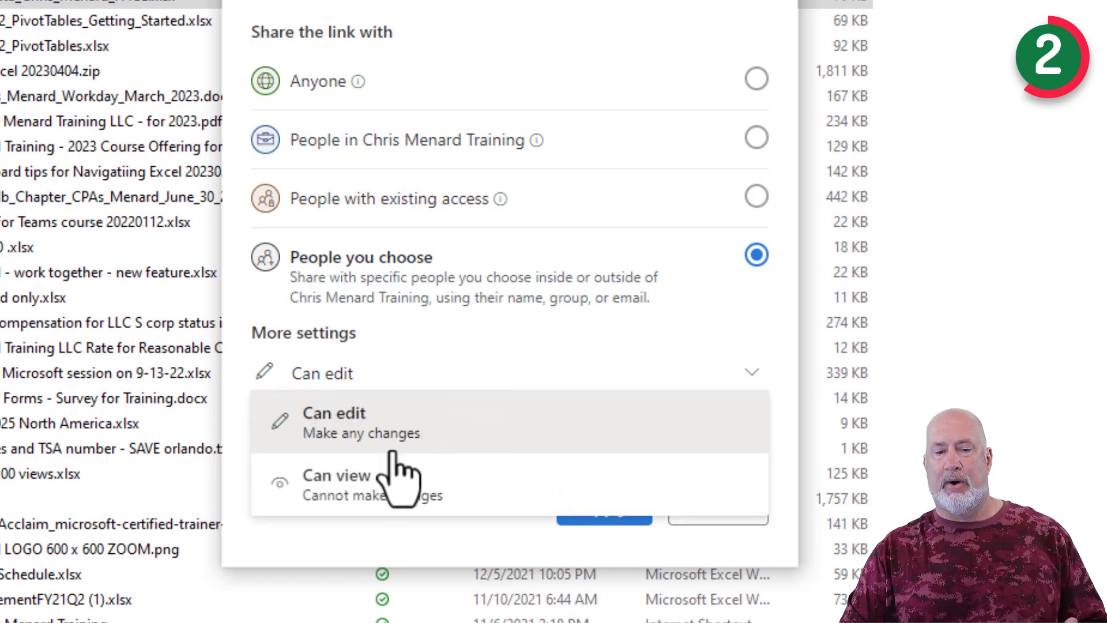
{"action": "left_click", "coordinate": [369, 434]}
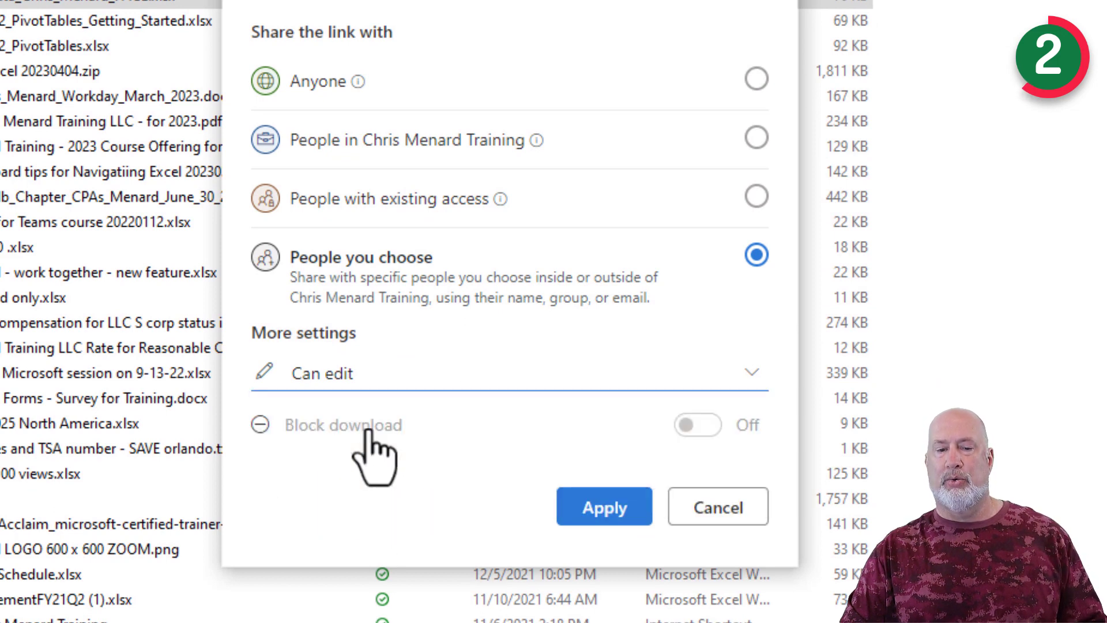
Apply the link settings, add a colleague as recipient, and send the editable link.
{"action": "left_click", "coordinate": [615, 520]}
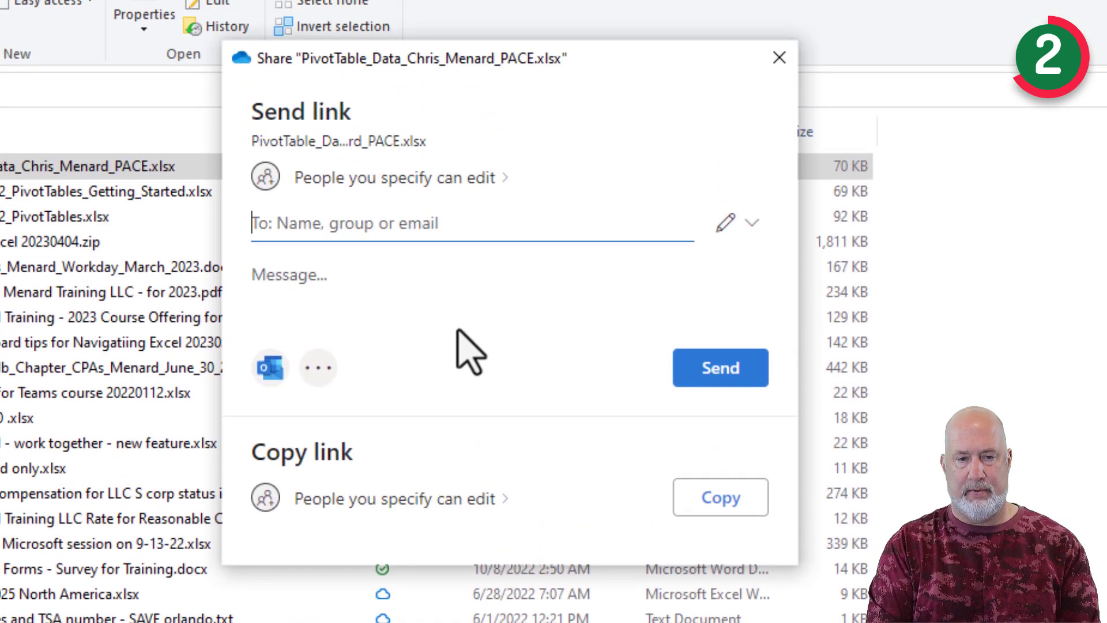
{"action": "type", "text": "crist"}
{"action": "left_click", "coordinate": [426, 297]}
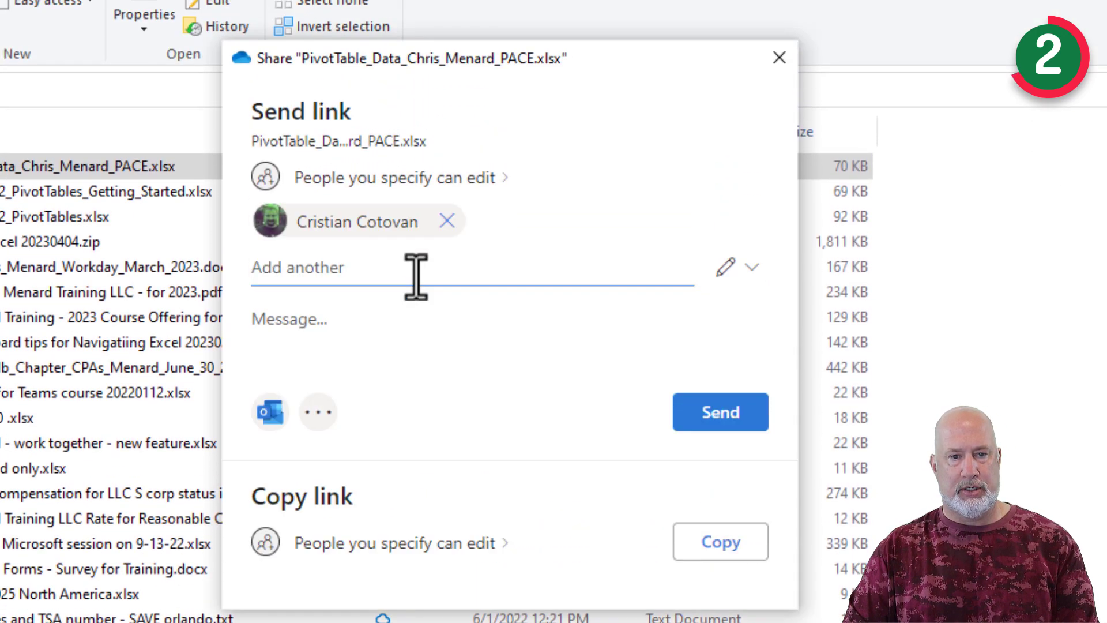
{"action": "left_click", "coordinate": [327, 343]}
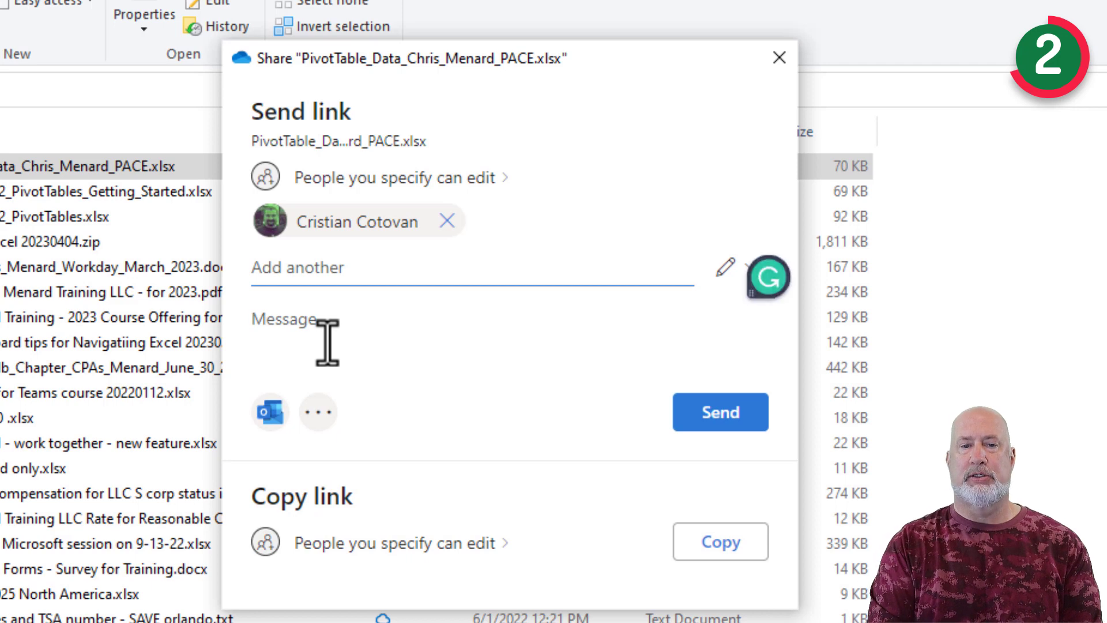
{"action": "type", "text": "Please"}
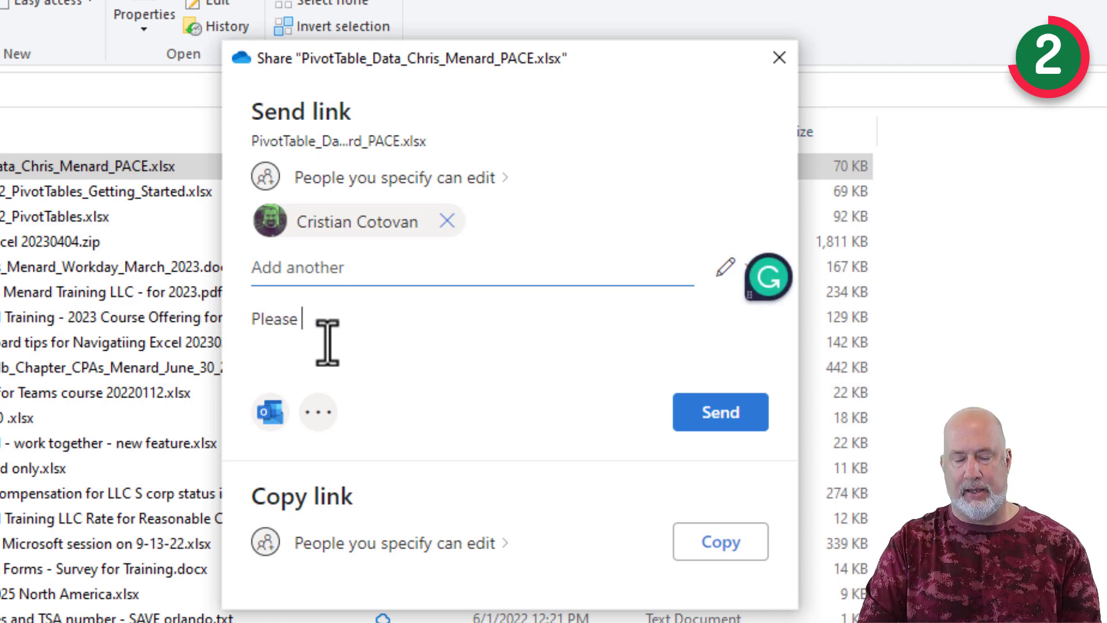
{"action": "key", "text": "BackSpace"}
{"action": "key", "text": "BackSpace"}
{"action": "key", "text": "BackSpace"}
{"action": "key", "text": "BackSpace"}
{"action": "key", "text": "BackSpace"}
{"action": "key", "text": "BackSpace"}
{"action": "key", "text": "BackSpace"}
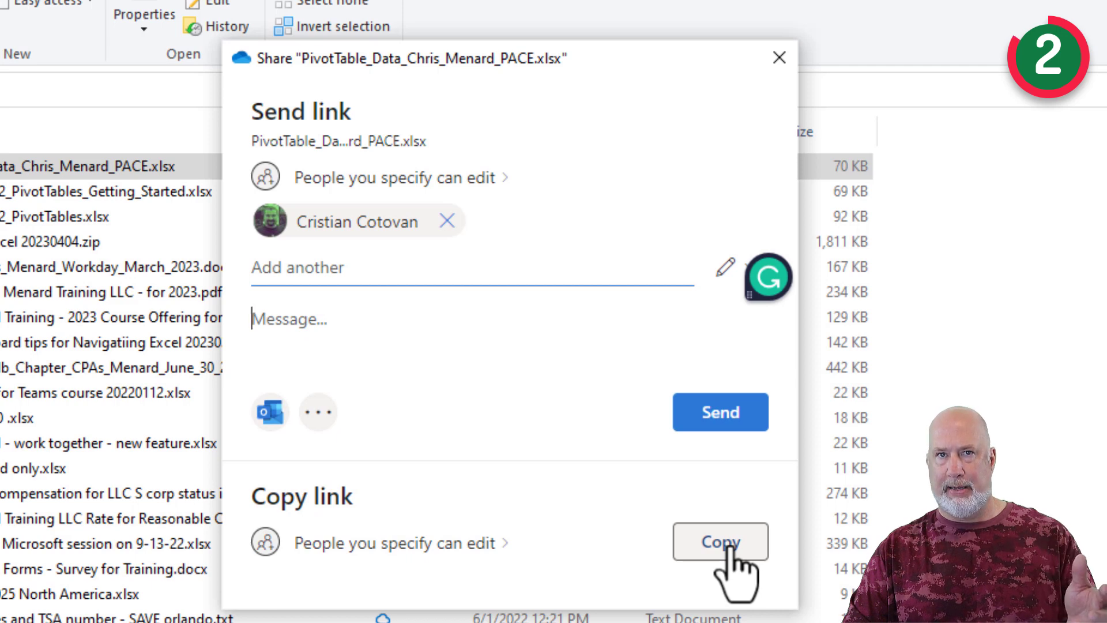
{"action": "left_click", "coordinate": [723, 421]}
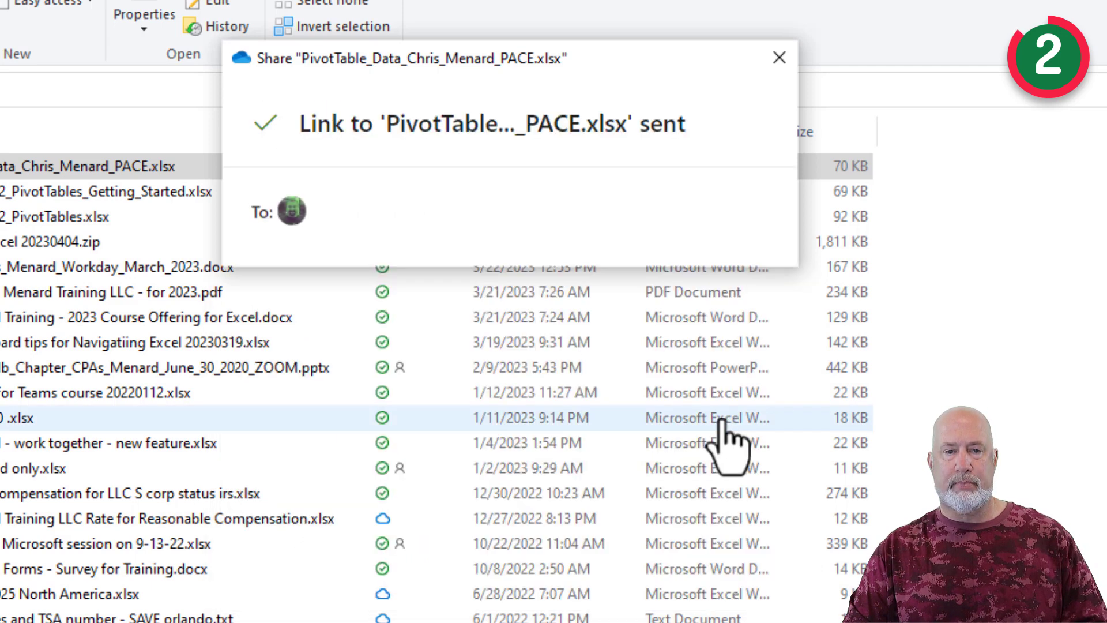
Close the sharing confirmation and reopen the shared workbook's shortcut menu.
{"action": "mouse_move", "coordinate": [288, 217]}
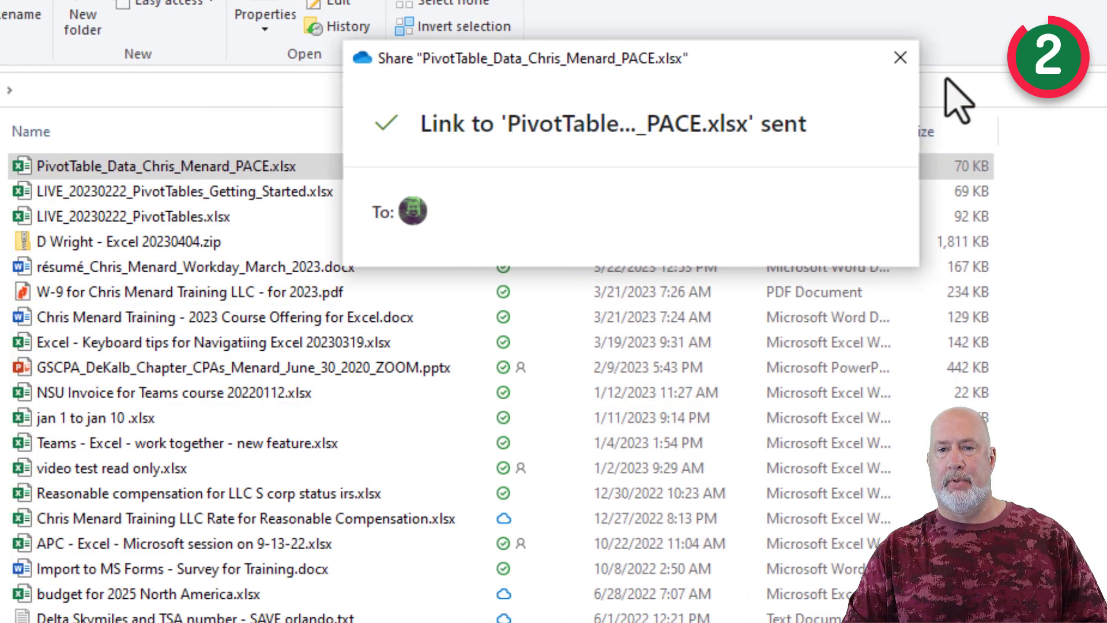
{"action": "left_click", "coordinate": [779, 58]}
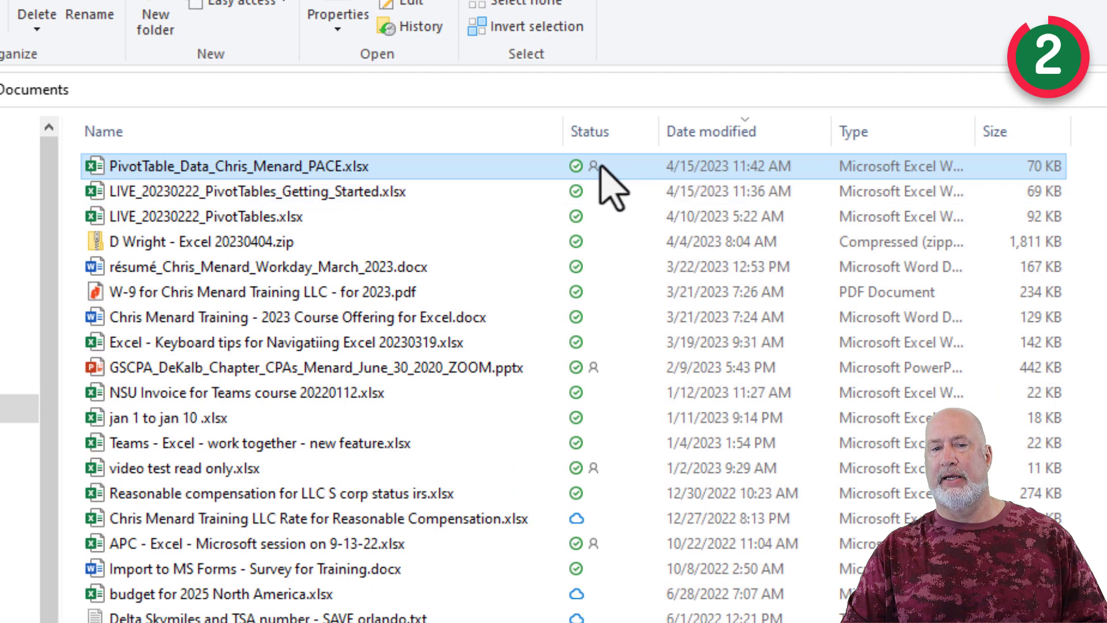
{"action": "mouse_move", "coordinate": [600, 167]}
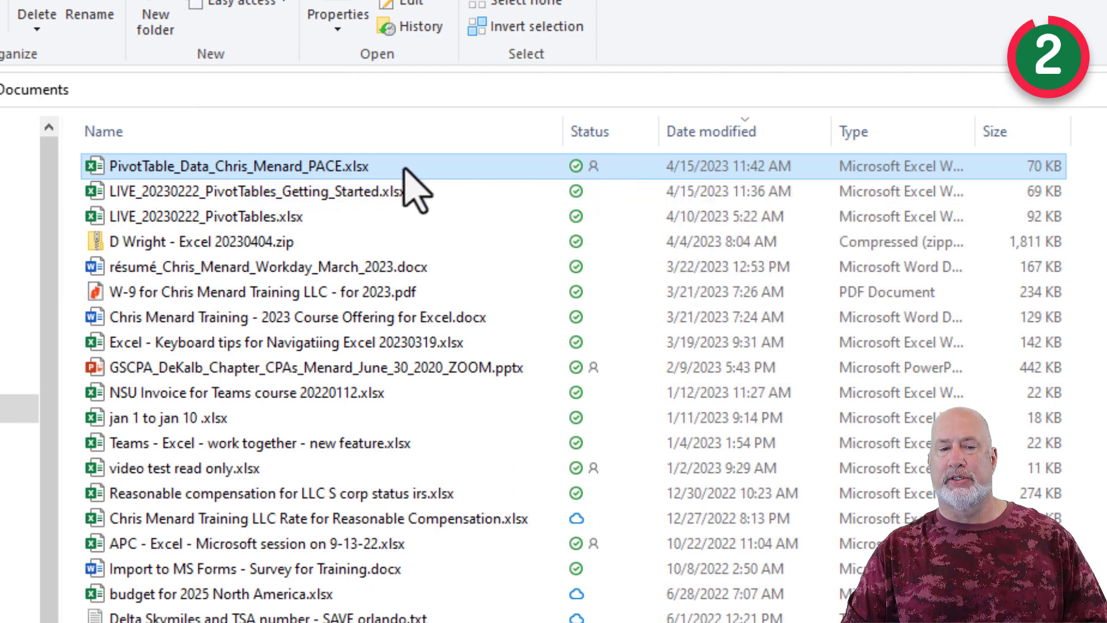
{"action": "right_click", "coordinate": [371, 170]}
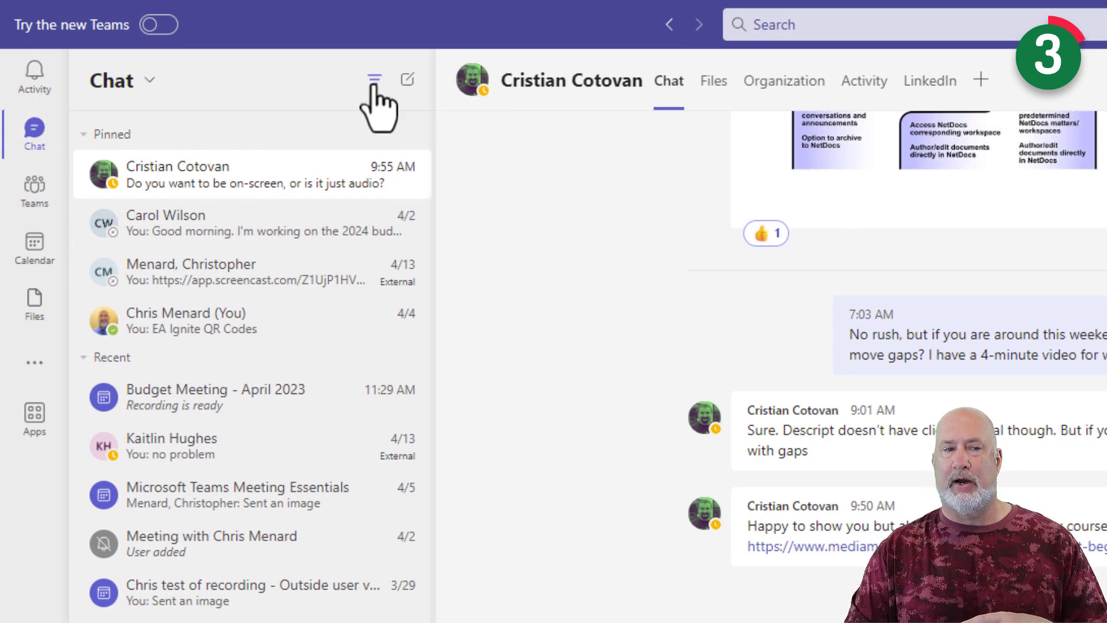
Filter the Teams chat list to Meetings and open the Budget Meeting - April 2023 chat.
{"action": "left_click", "coordinate": [374, 84]}
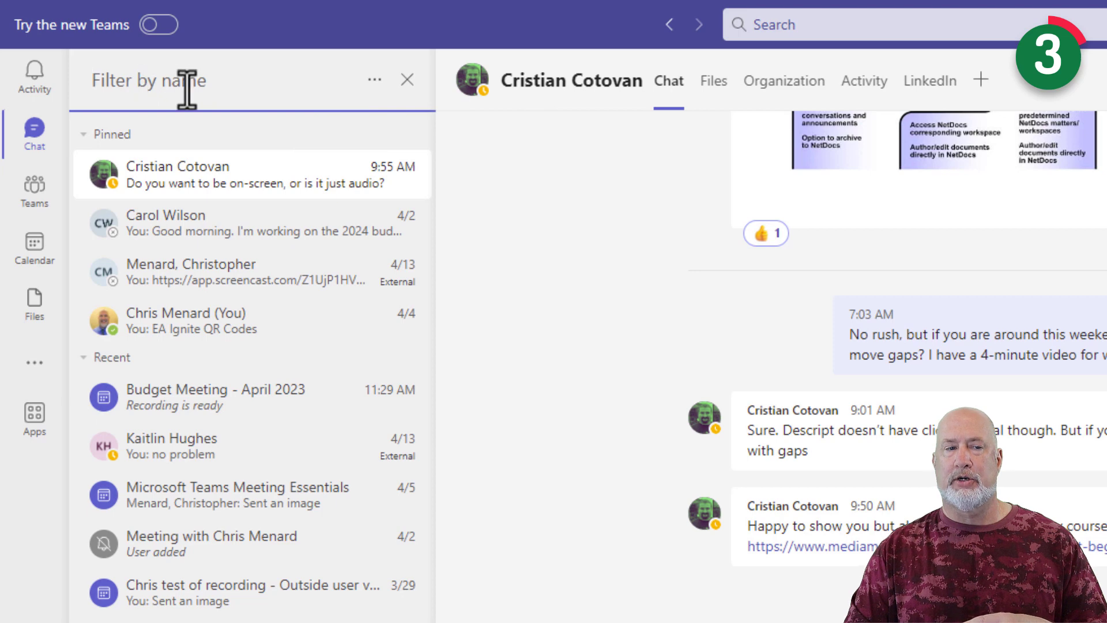
{"action": "left_click", "coordinate": [374, 86]}
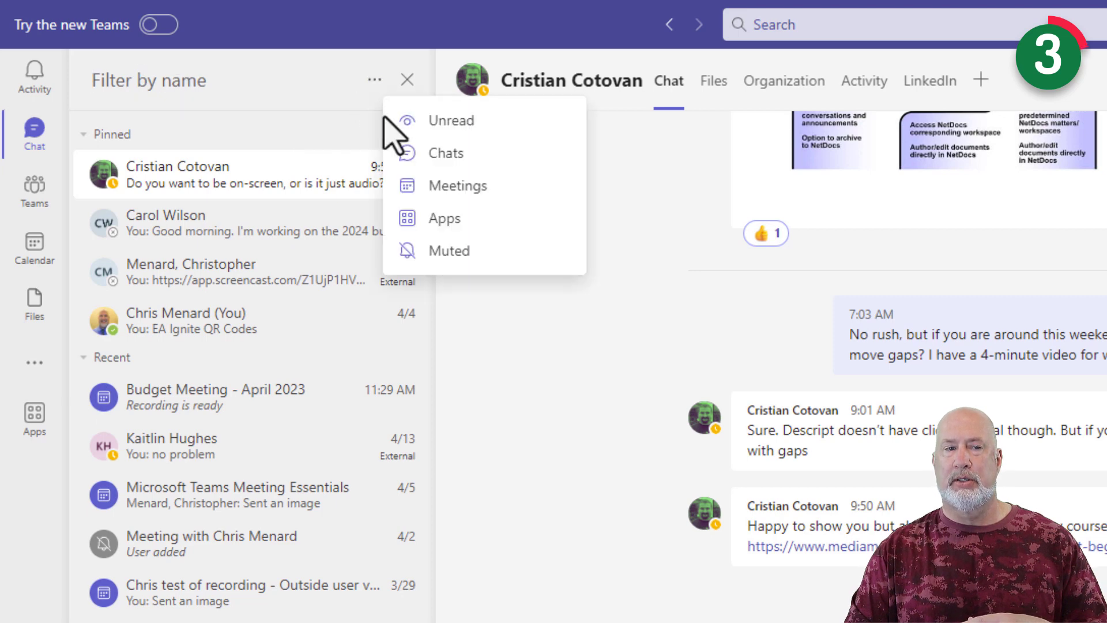
{"action": "left_click", "coordinate": [462, 188]}
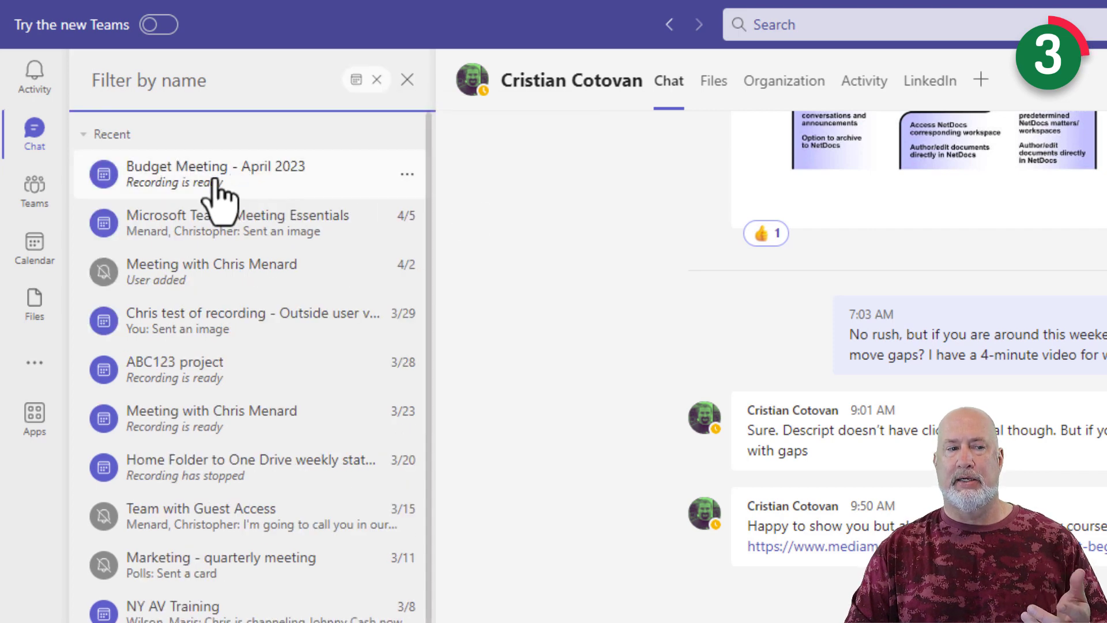
{"action": "left_click", "coordinate": [187, 187]}
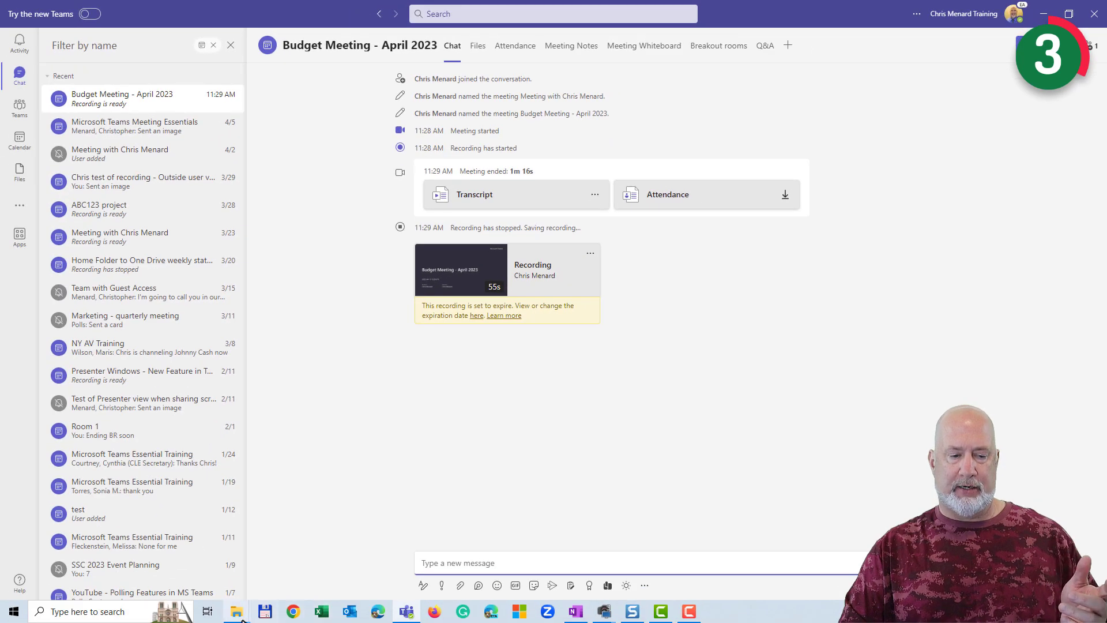
Switch to the Documents Explorer window, open OneDrive Recordings, and sort by date, newest first.
{"action": "left_click", "coordinate": [237, 612]}
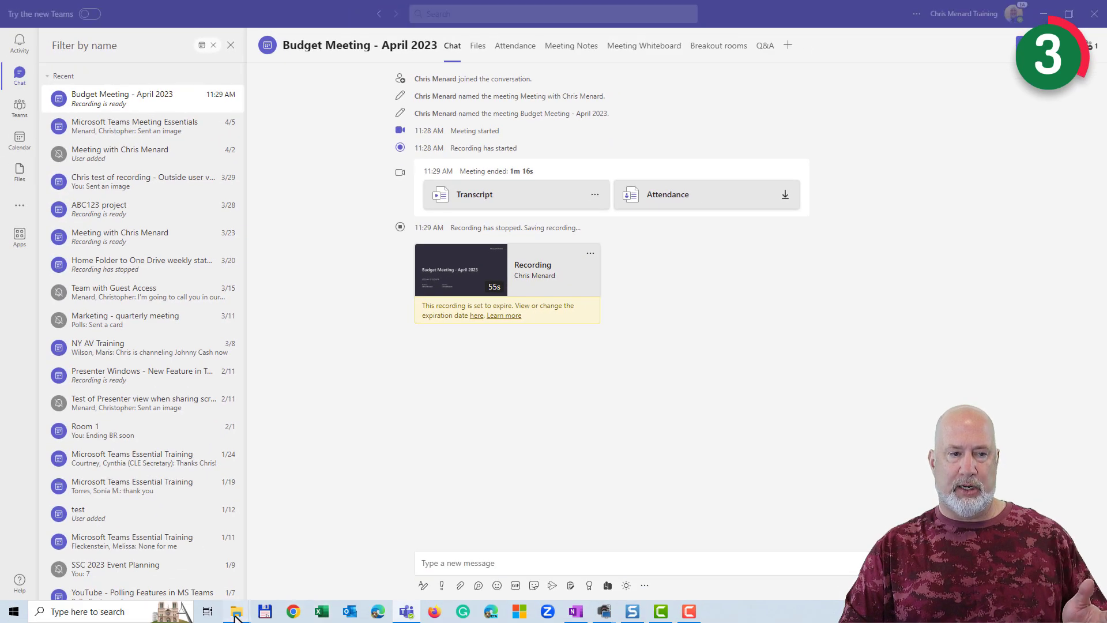
{"action": "left_click", "coordinate": [173, 559]}
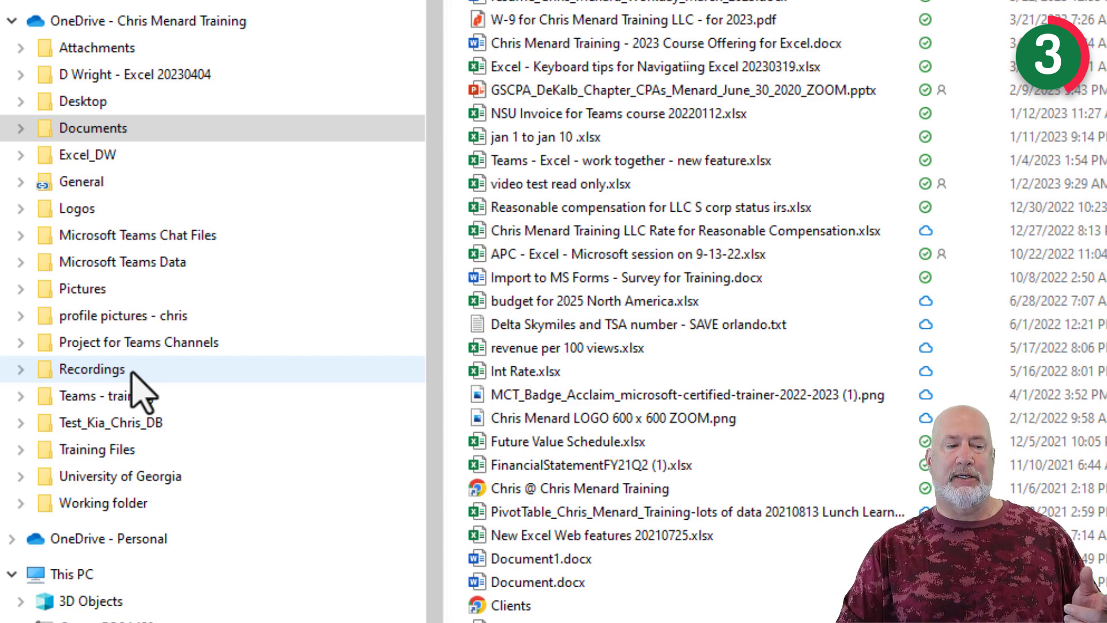
{"action": "left_click", "coordinate": [97, 375]}
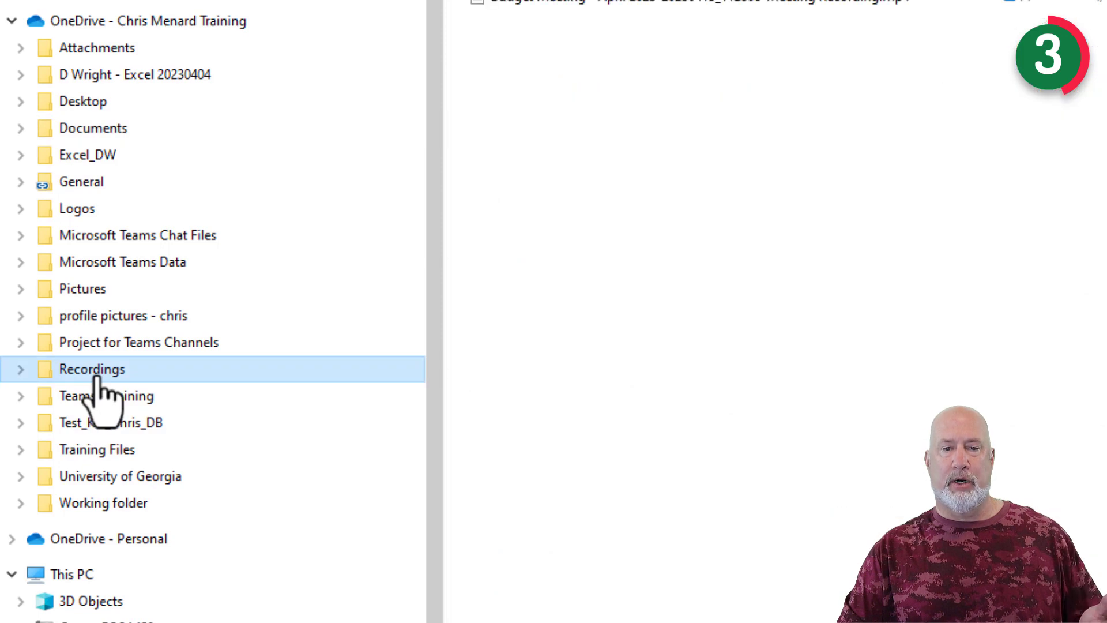
{"action": "left_click", "coordinate": [884, 51]}
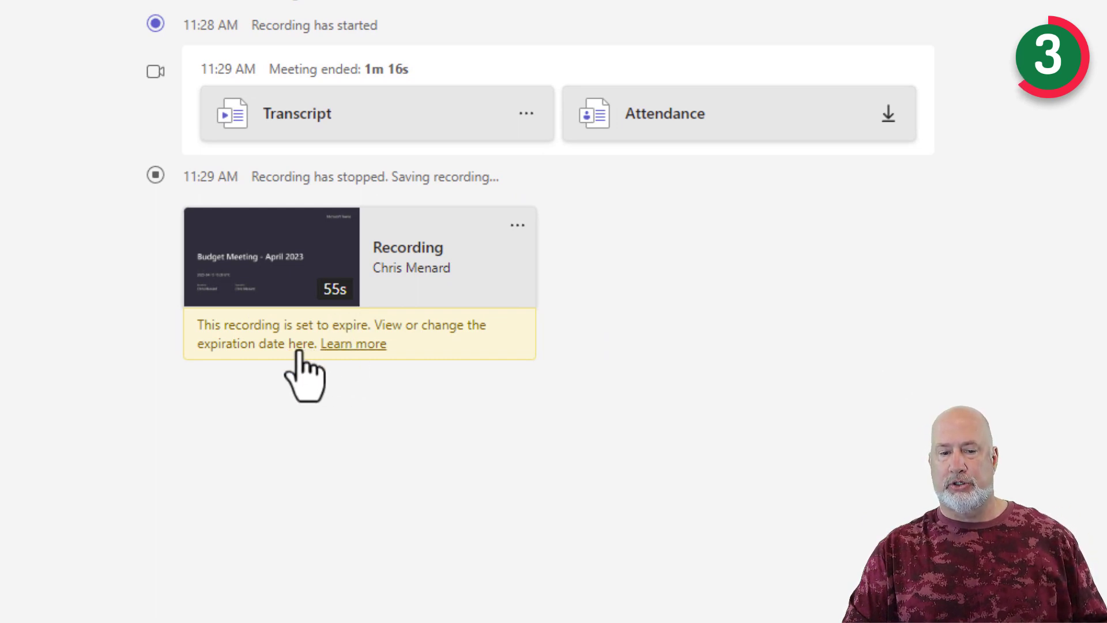
Open the Budget Meeting - April 2023 recording in Stream and remove its 60-day expiration.
{"action": "left_click", "coordinate": [300, 345]}
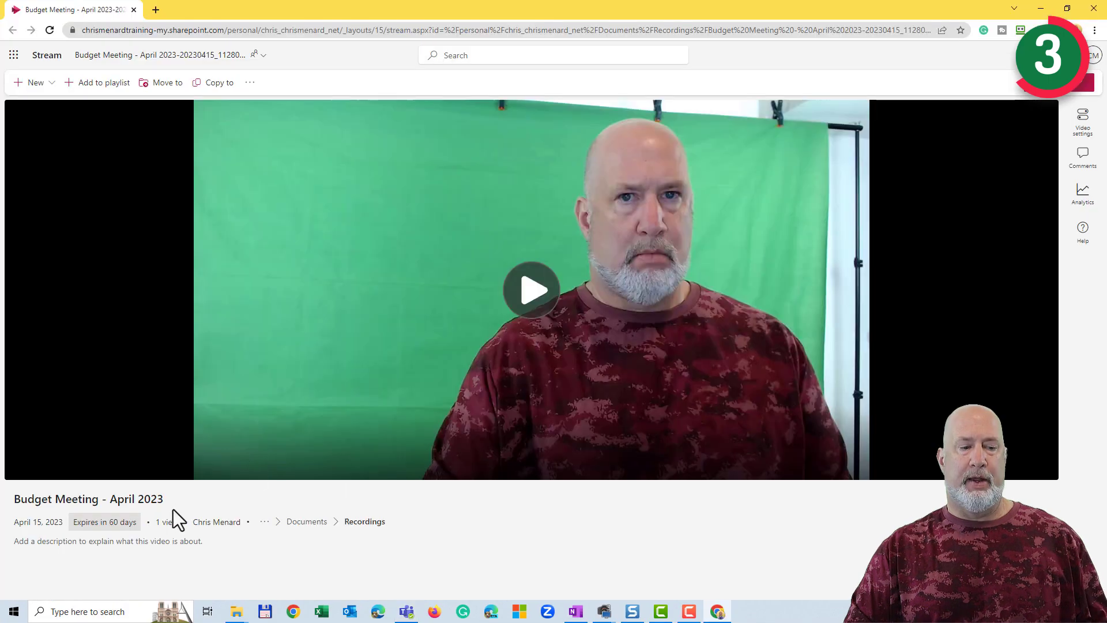
{"action": "mouse_move", "coordinate": [120, 524]}
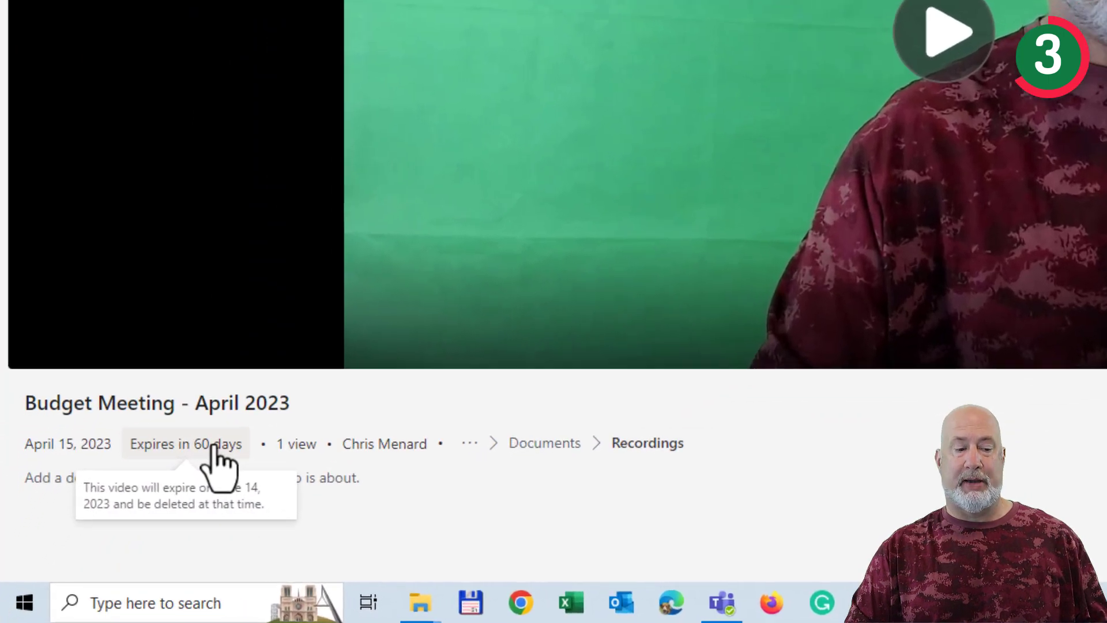
{"action": "left_click", "coordinate": [214, 444]}
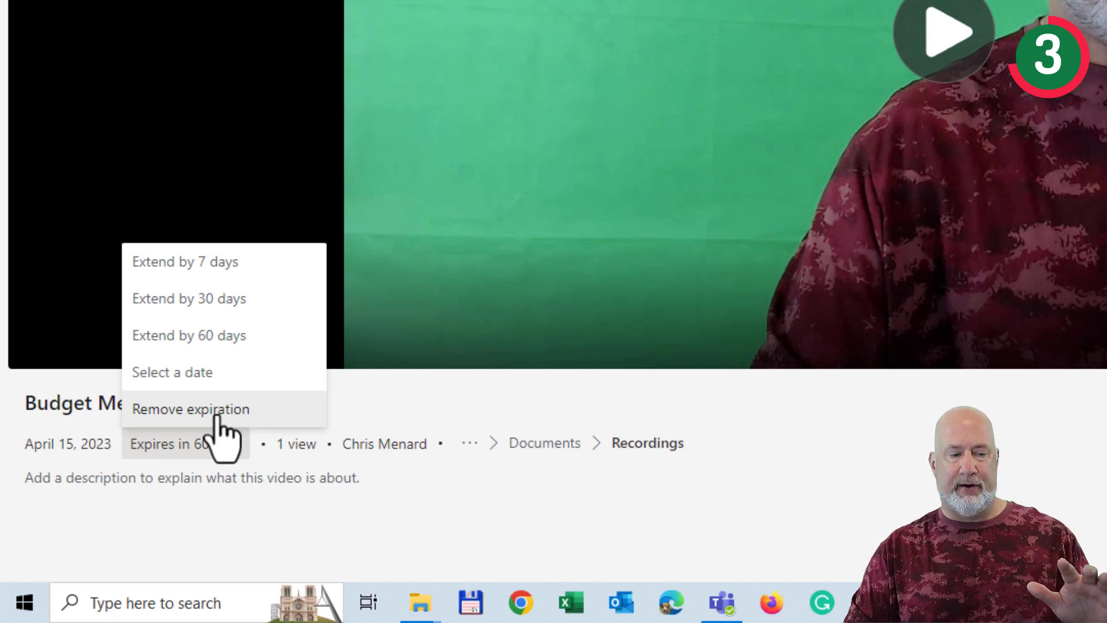
{"action": "left_click", "coordinate": [219, 411]}
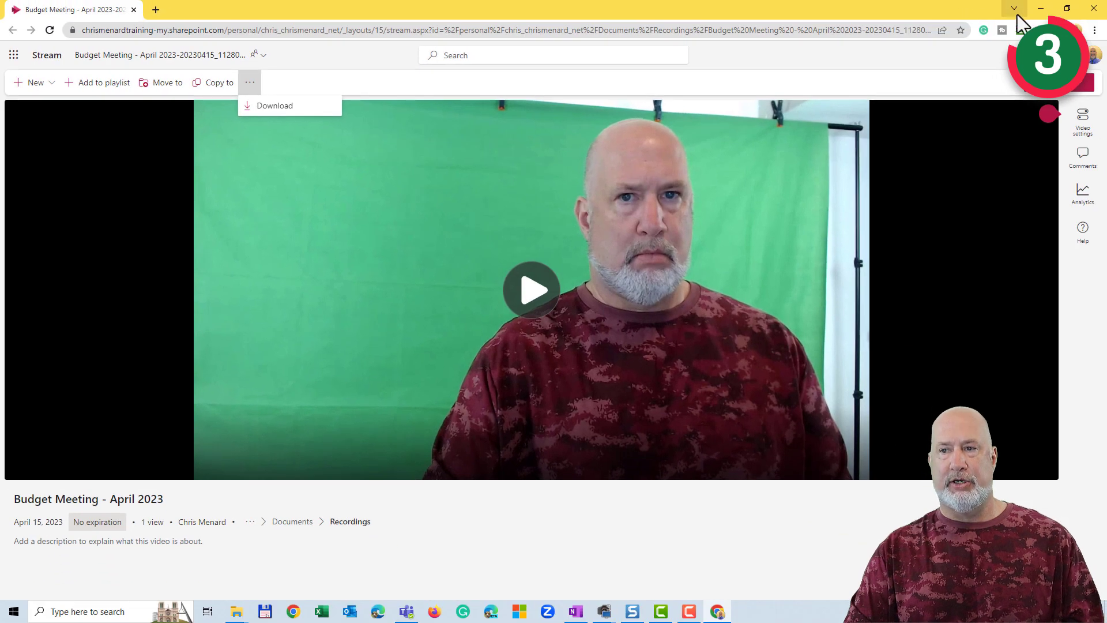
Restore down the browser and bring Teams forward with the meetings chat filter cleared.
{"action": "left_click", "coordinate": [1068, 8]}
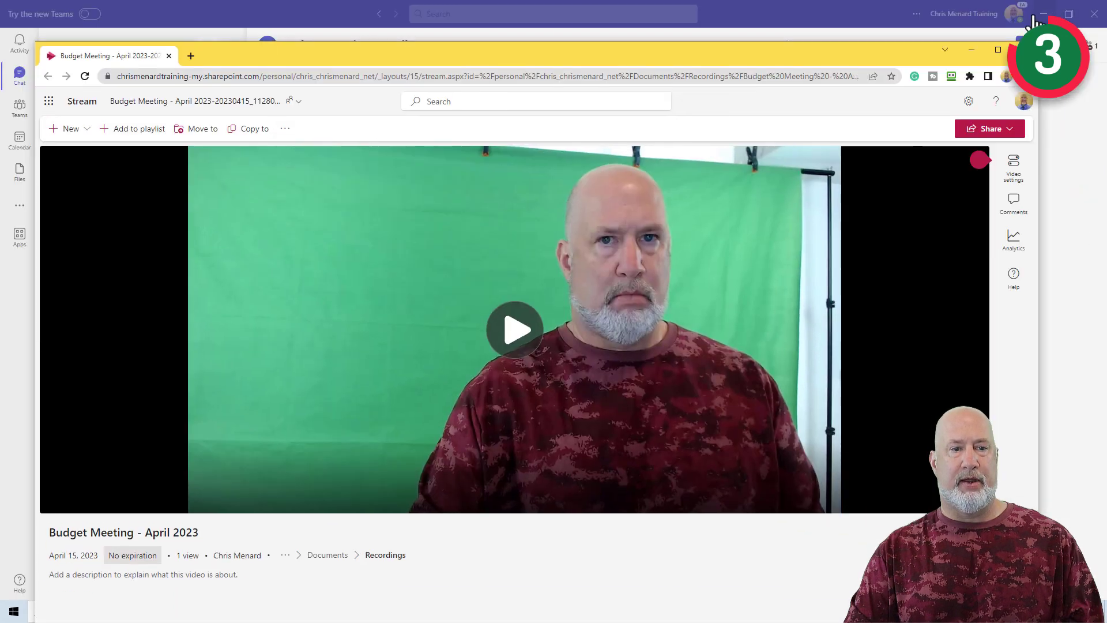
{"action": "left_click", "coordinate": [285, 20]}
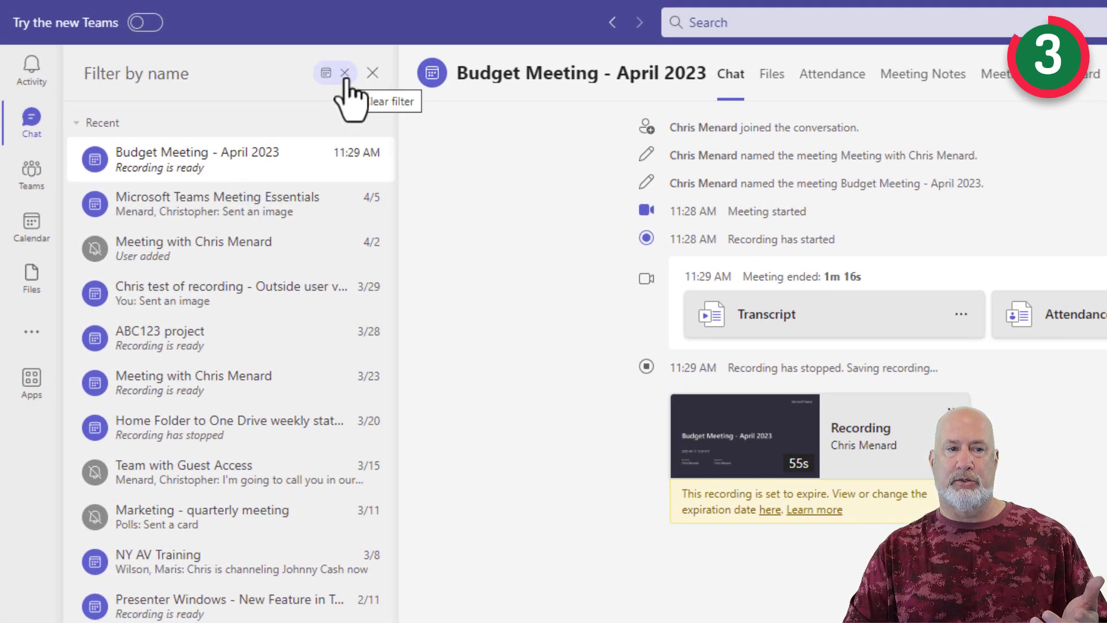
{"action": "left_click", "coordinate": [345, 74]}
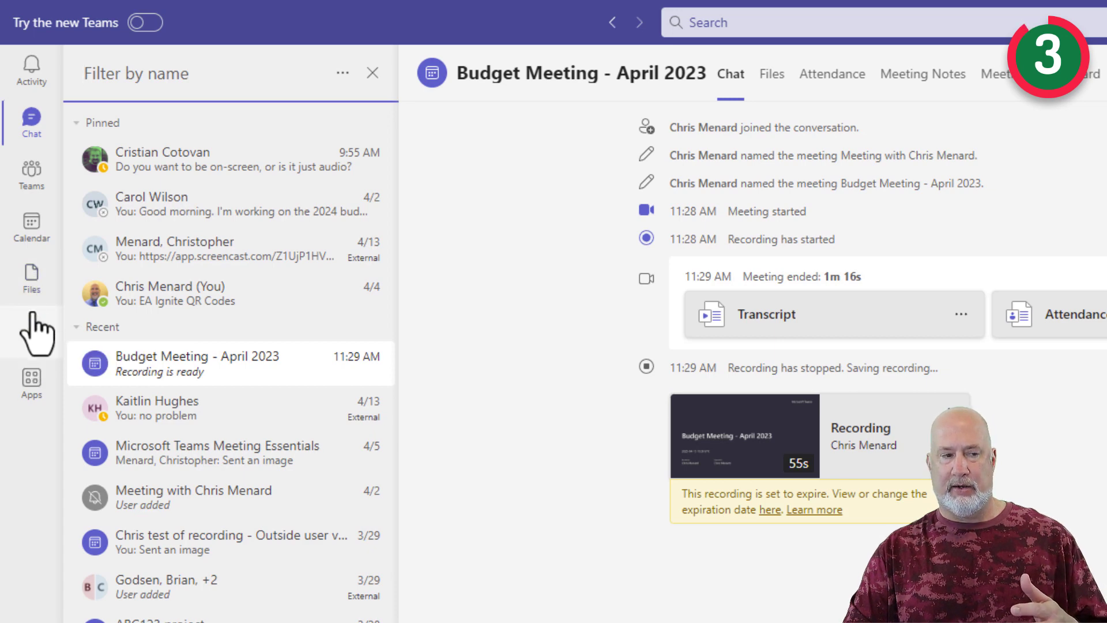
Open Files in Teams and go to the OneDrive Recordings folder.
{"action": "right_click", "coordinate": [33, 295]}
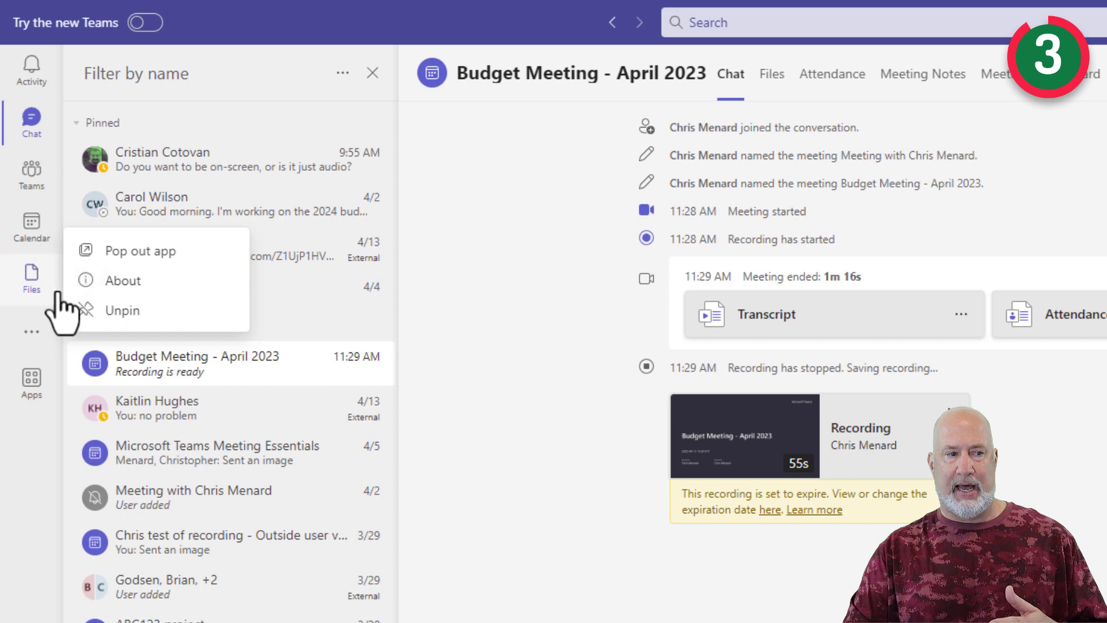
{"action": "left_click", "coordinate": [55, 283]}
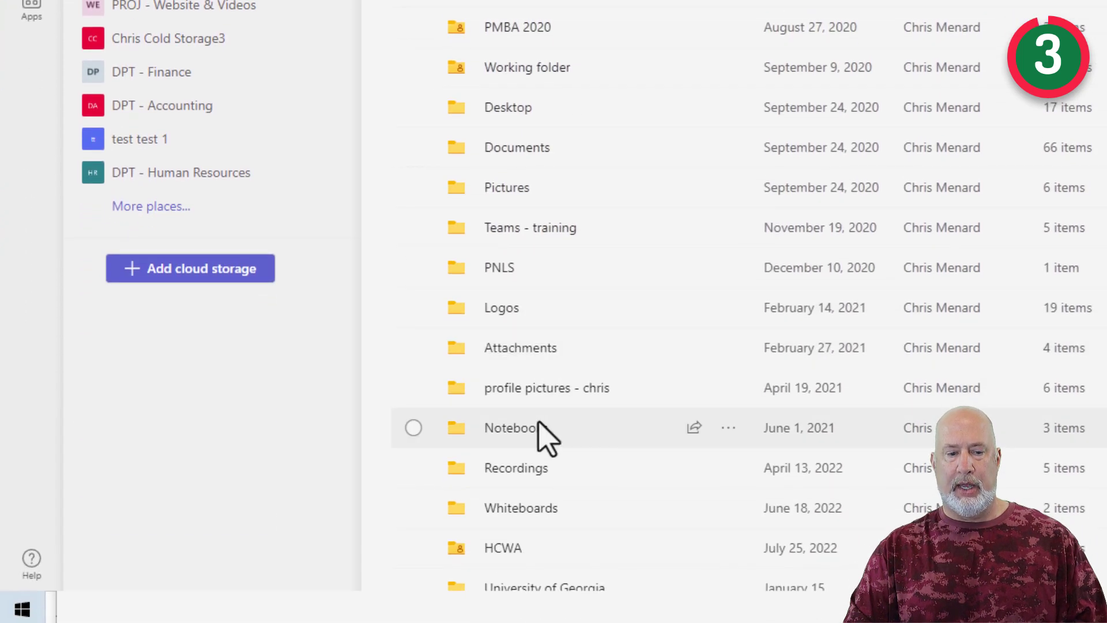
{"action": "left_click", "coordinate": [527, 493]}
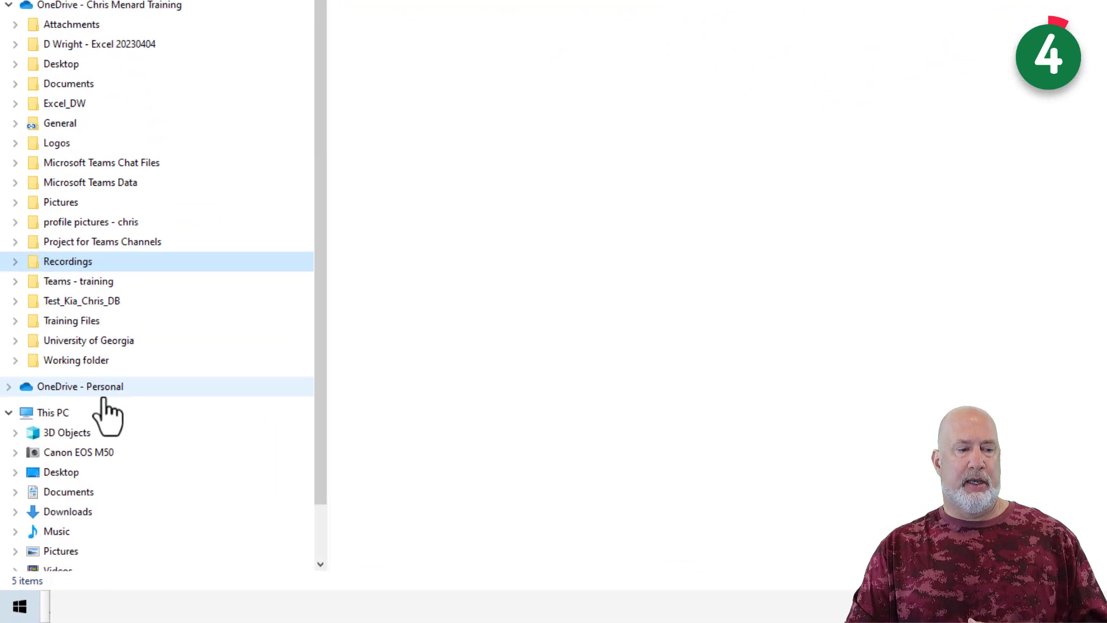
Show This PC in File Explorer's navigation pane.
{"action": "left_click", "coordinate": [67, 408]}
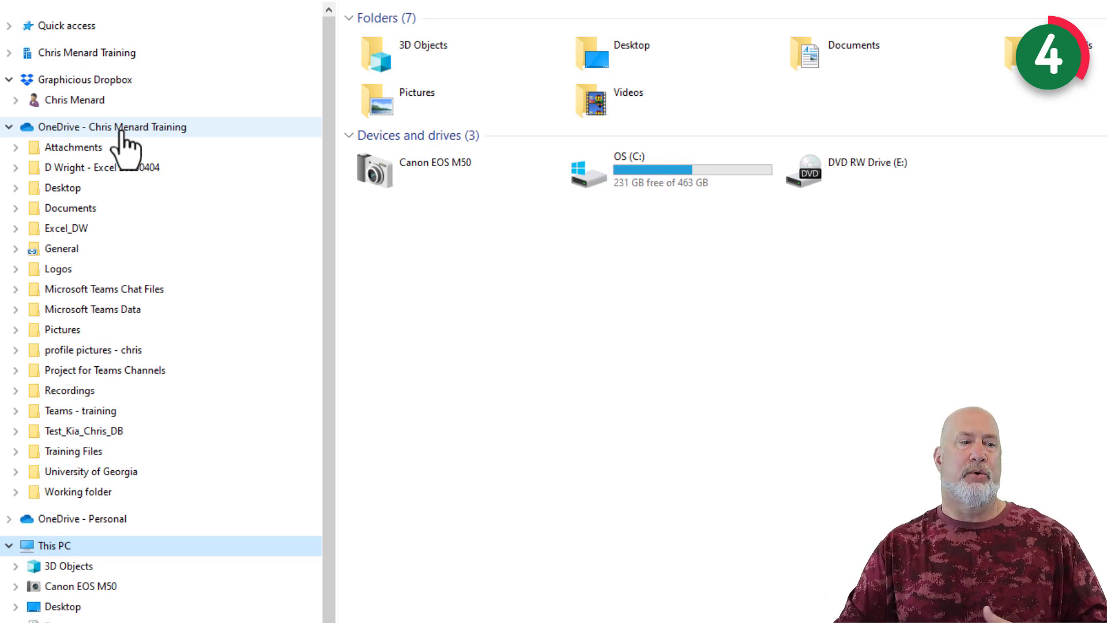
Sort OneDrive Documents by name, then open and close budget for 2025 North America.xlsx in Excel.
{"action": "left_click", "coordinate": [86, 209]}
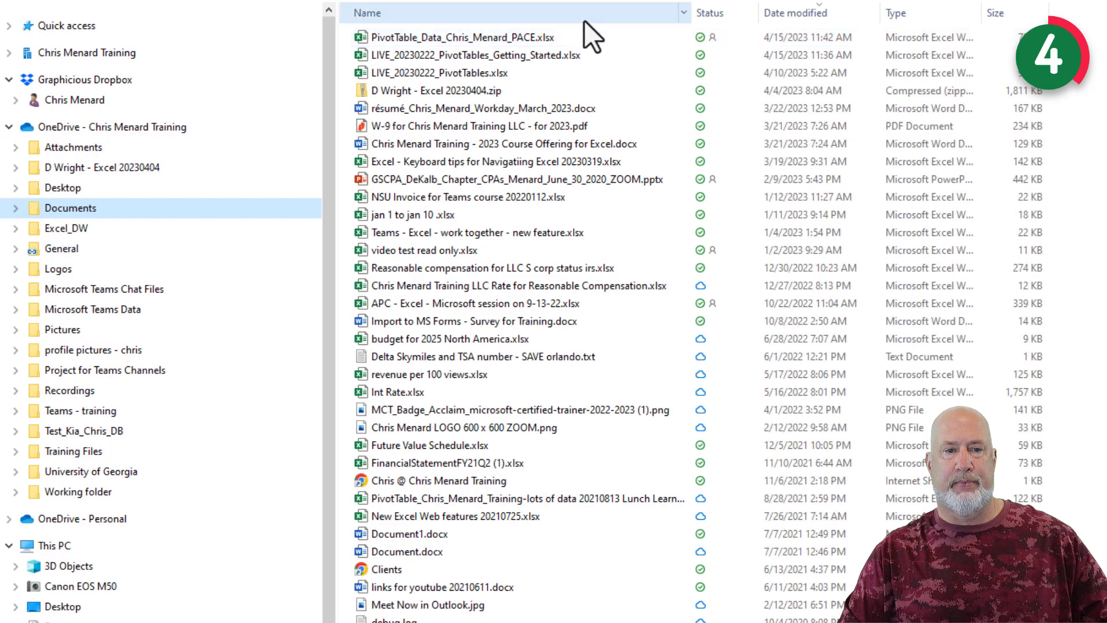
{"action": "left_click", "coordinate": [590, 16]}
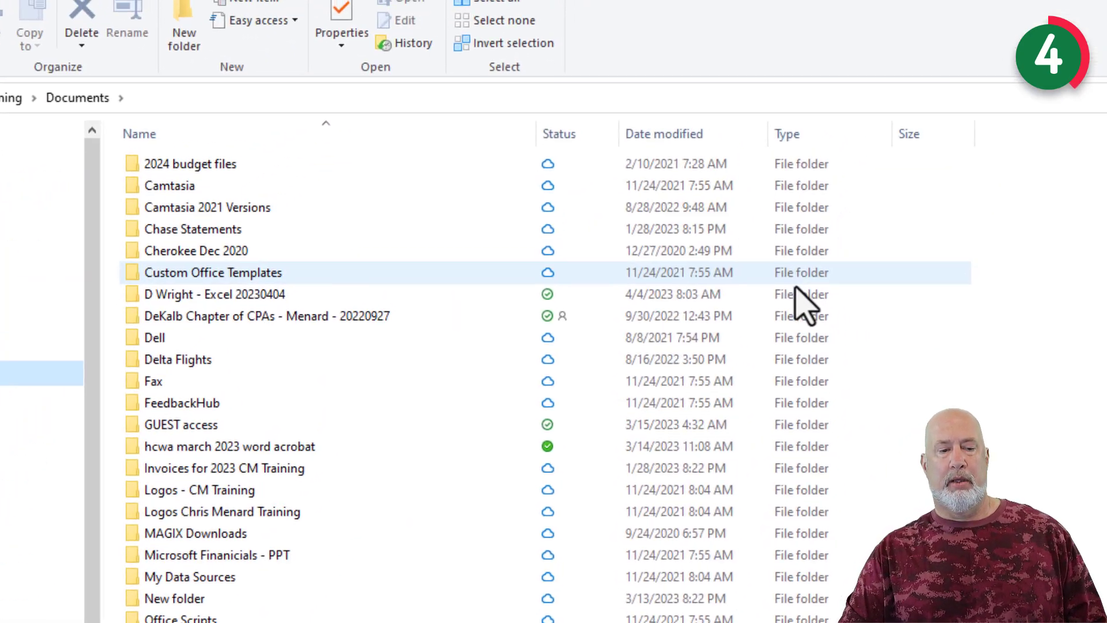
{"action": "scroll", "coordinate": [866, 206], "scroll_direction": "down", "scroll_amount": 9}
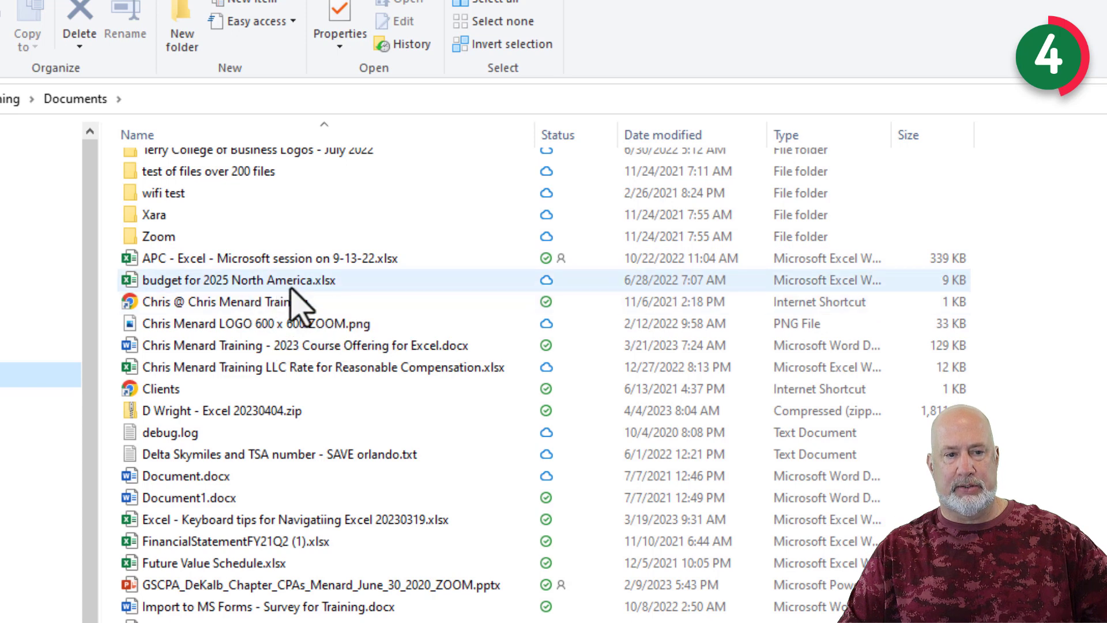
{"action": "mouse_move", "coordinate": [230, 288]}
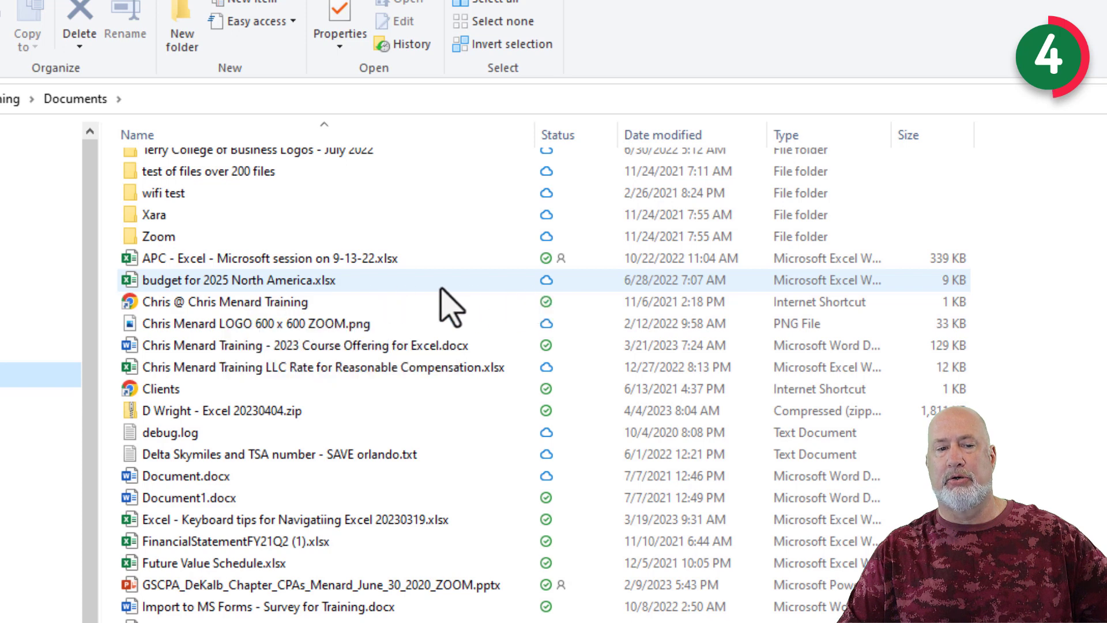
{"action": "left_click", "coordinate": [330, 282]}
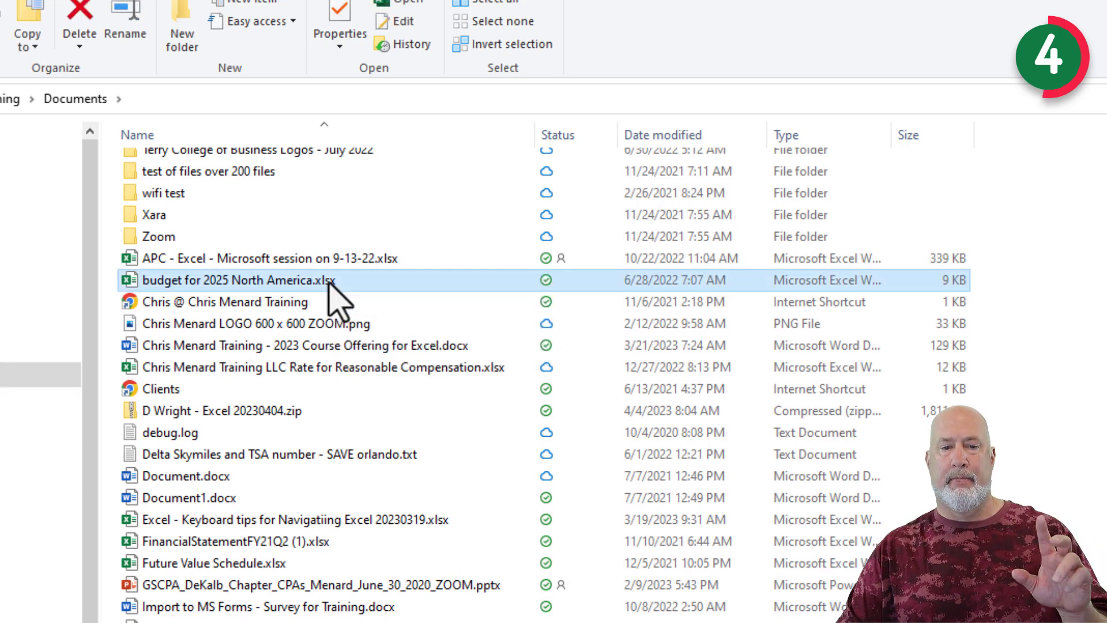
{"action": "double_click", "coordinate": [329, 280]}
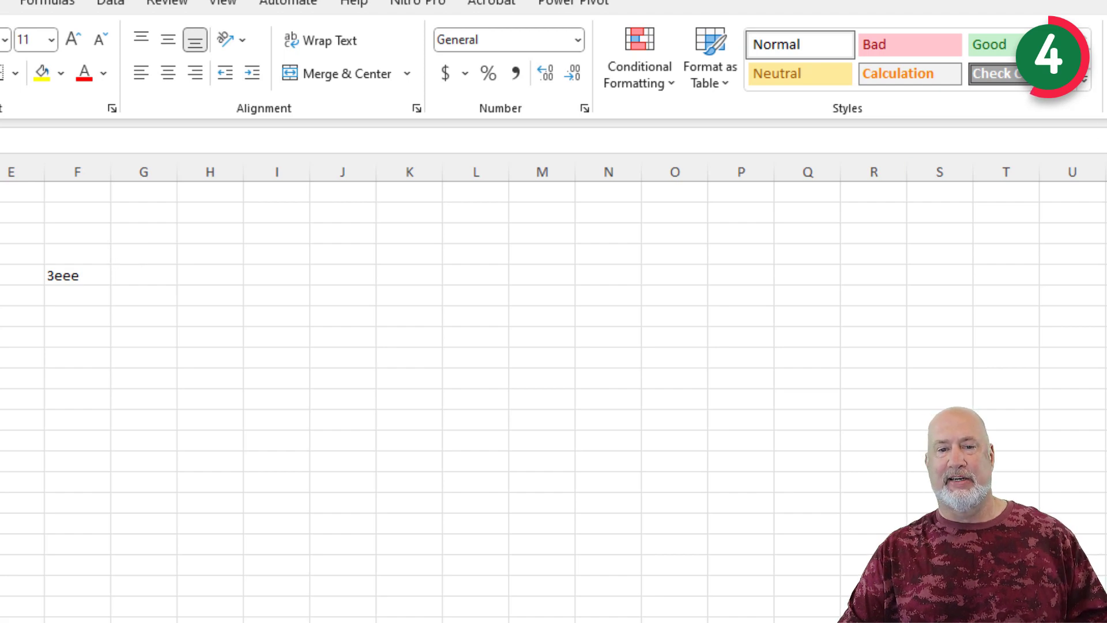
{"action": "key", "text": "alt+F4"}
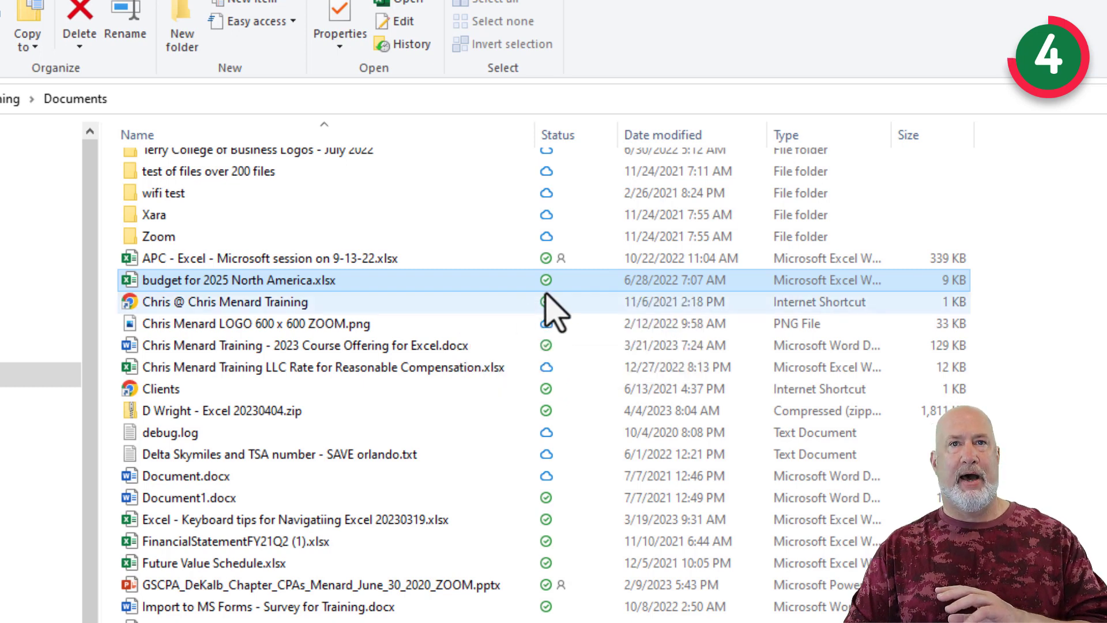
Use Free up space on budget for 2025 North America.xlsx so it becomes cloud-only.
{"action": "mouse_move", "coordinate": [444, 279]}
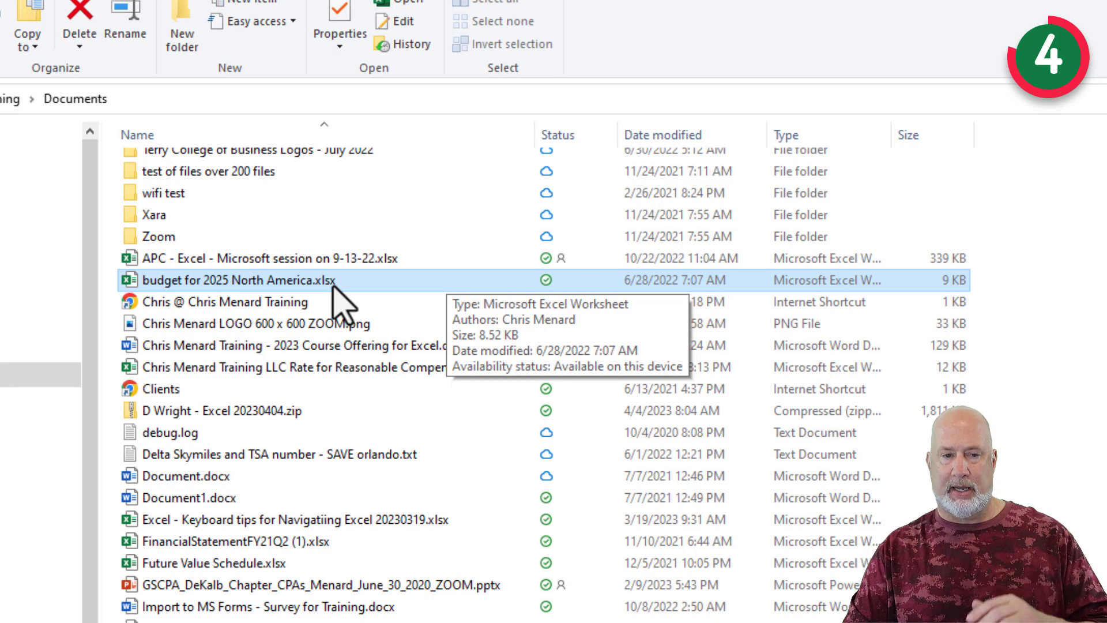
{"action": "right_click", "coordinate": [305, 289]}
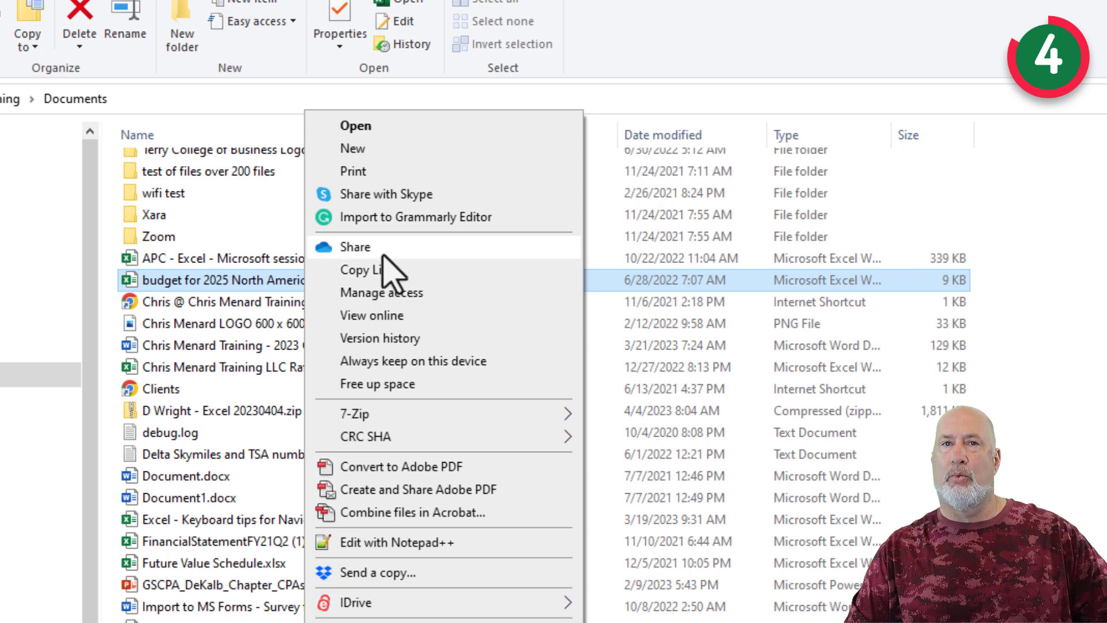
{"action": "left_click", "coordinate": [398, 384]}
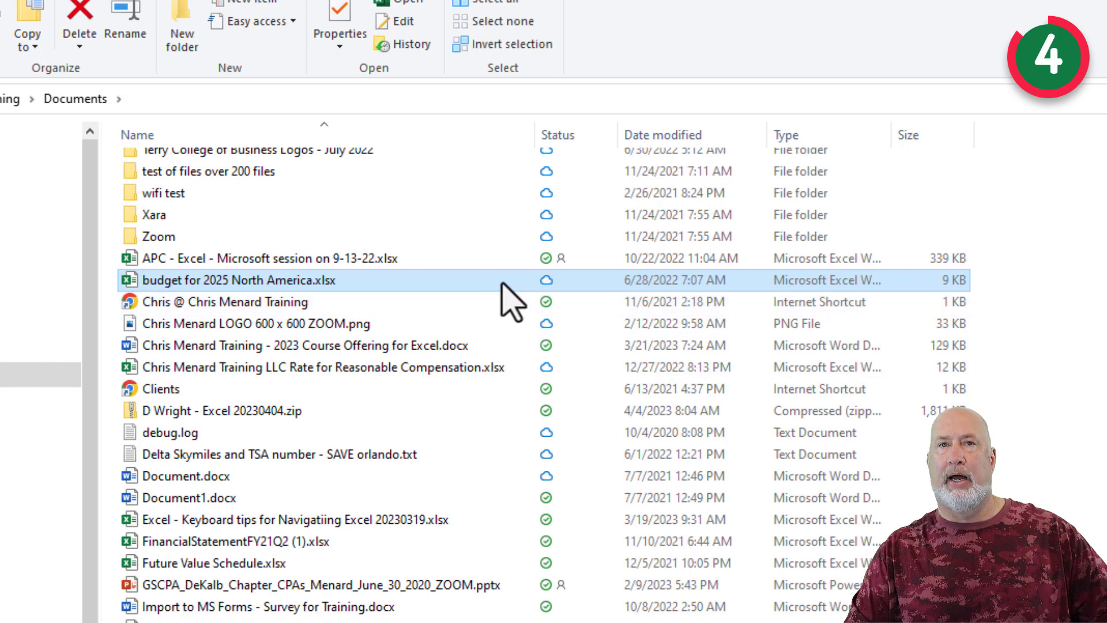
{"action": "mouse_move", "coordinate": [502, 283]}
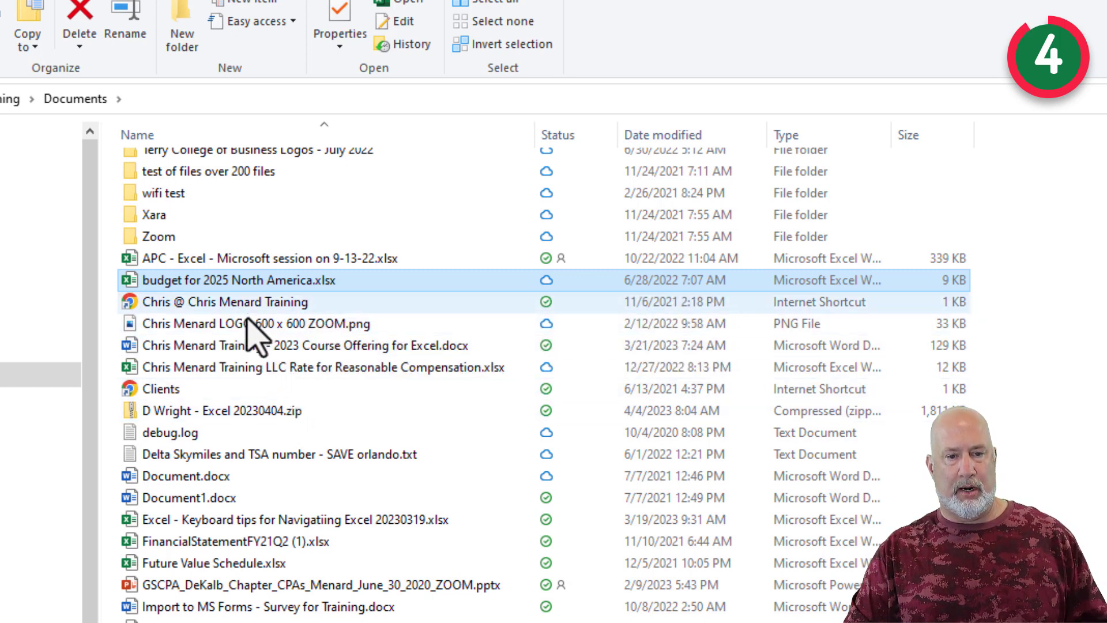
{"action": "left_click", "coordinate": [283, 349]}
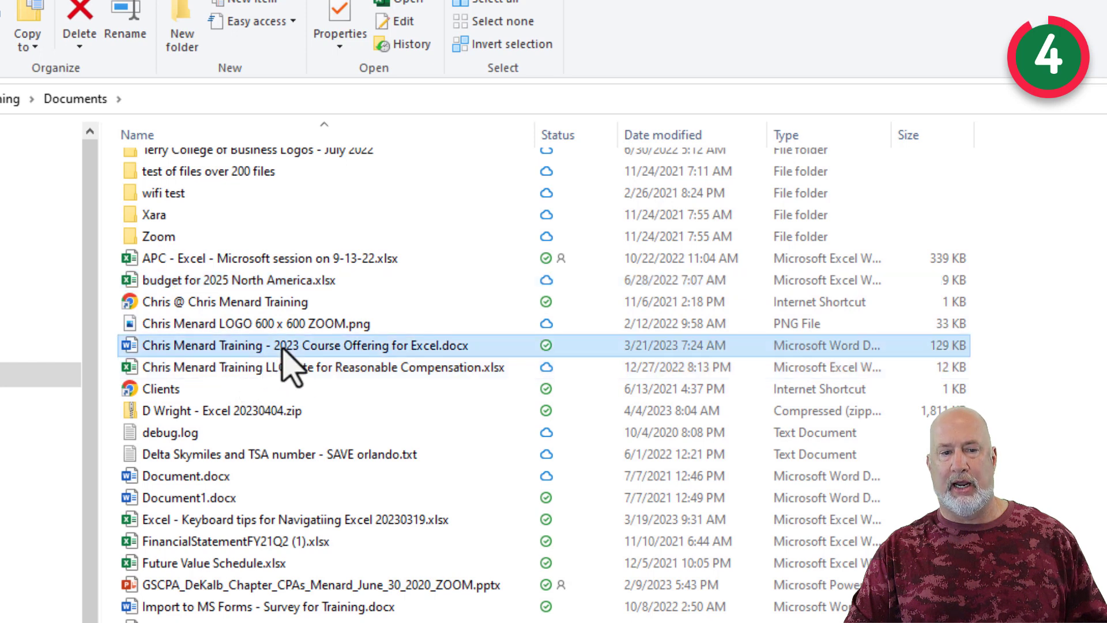
{"action": "right_click", "coordinate": [283, 350]}
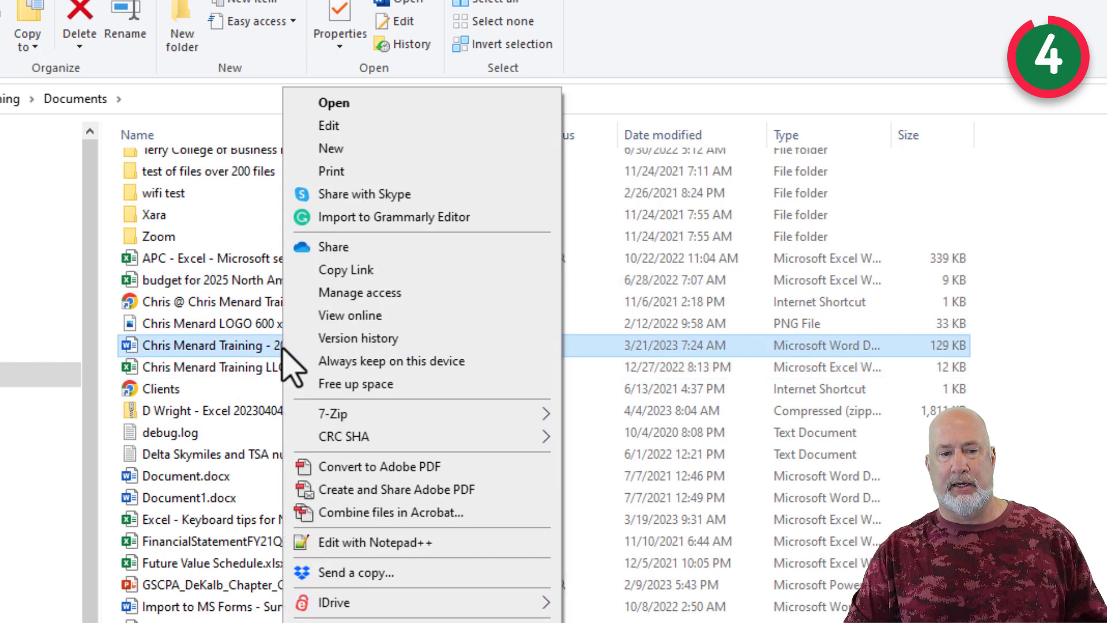
{"action": "left_click", "coordinate": [347, 386]}
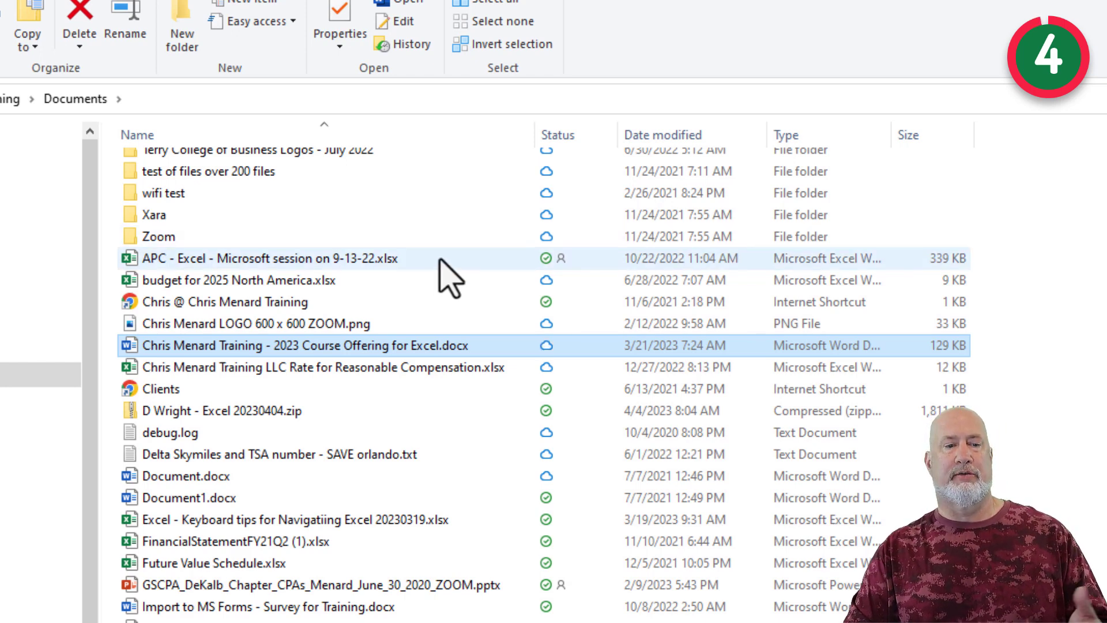
{"action": "mouse_move", "coordinate": [360, 345]}
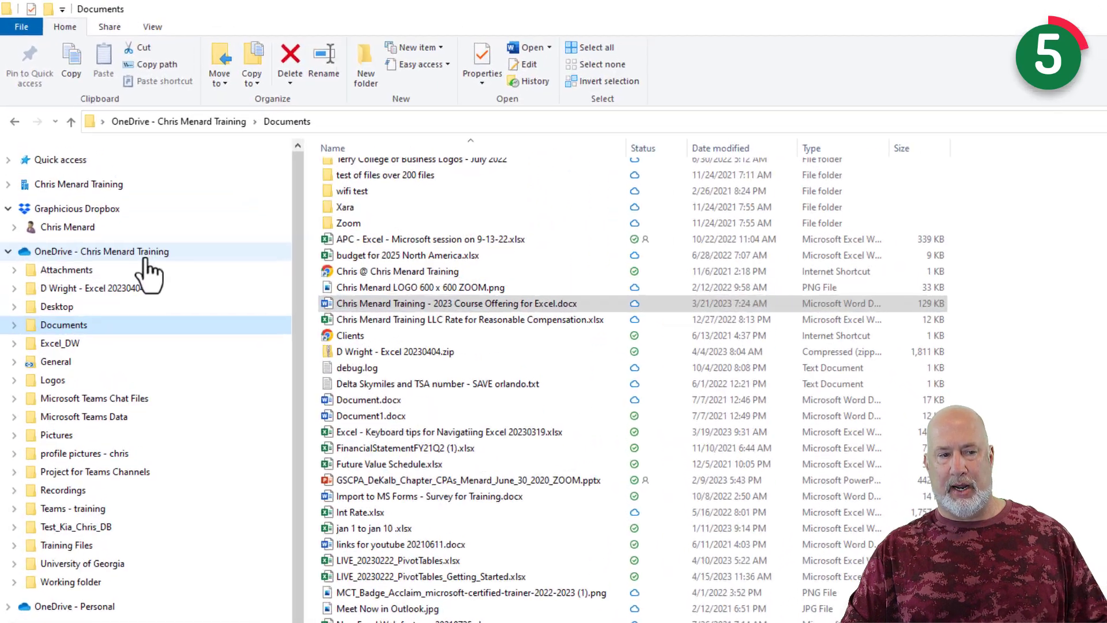
Use View online on the work OneDrive entry to open My files in the browser.
{"action": "right_click", "coordinate": [109, 194]}
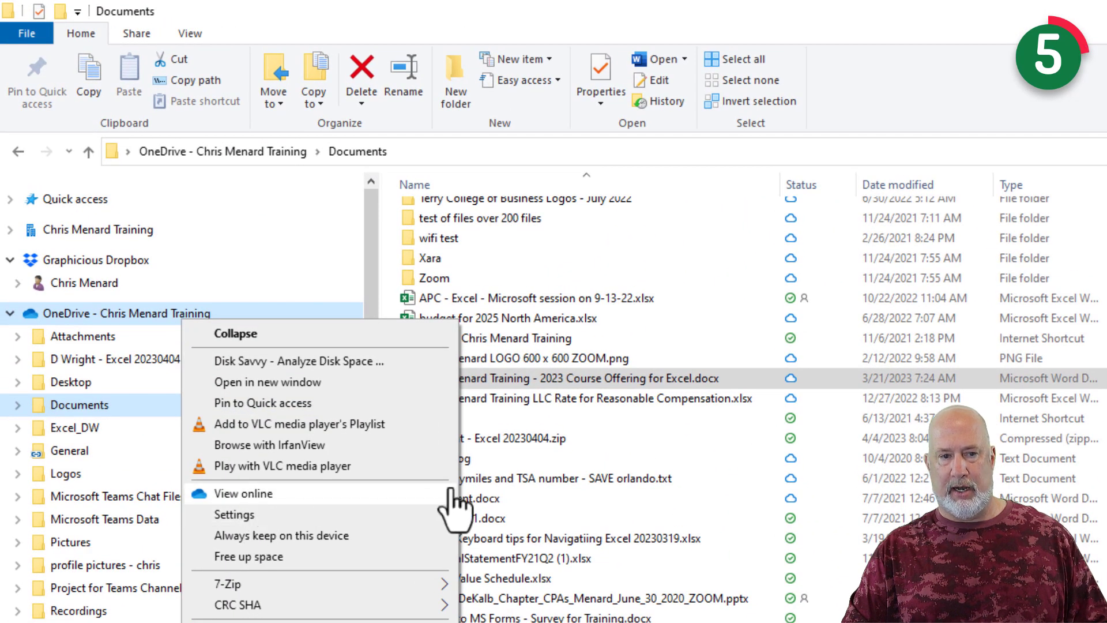
{"action": "left_click", "coordinate": [1028, 82]}
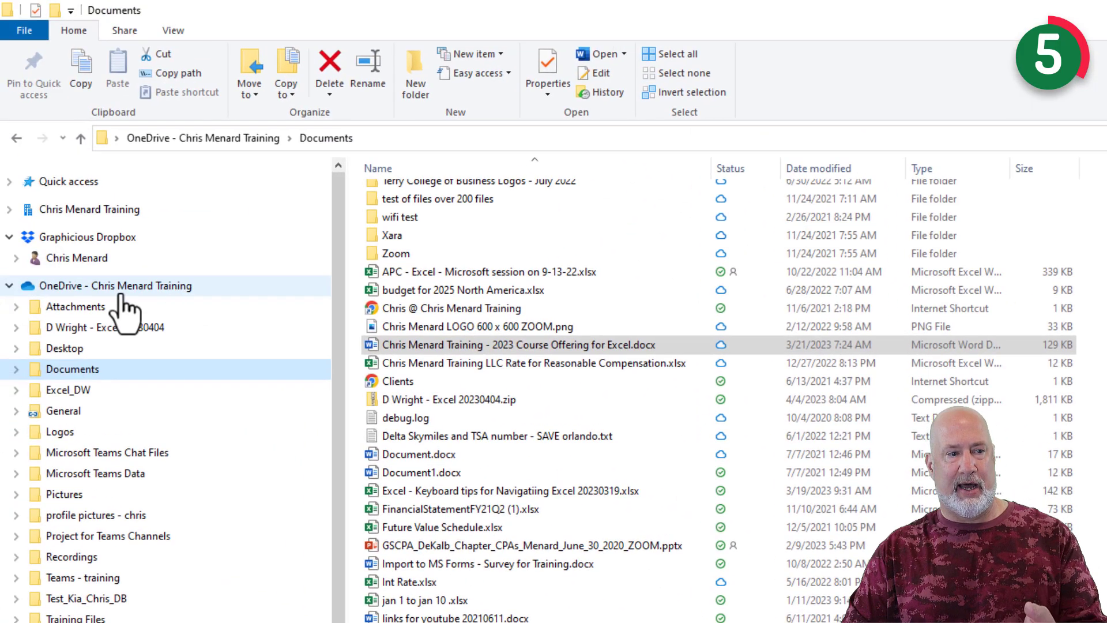
{"action": "right_click", "coordinate": [144, 286]}
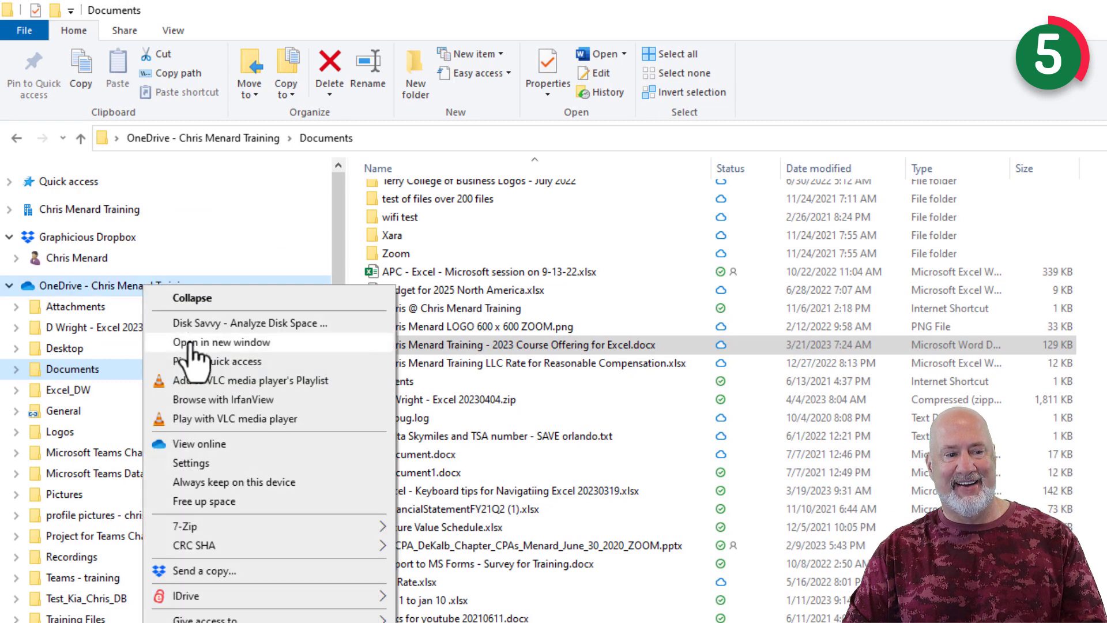
{"action": "left_click", "coordinate": [222, 447]}
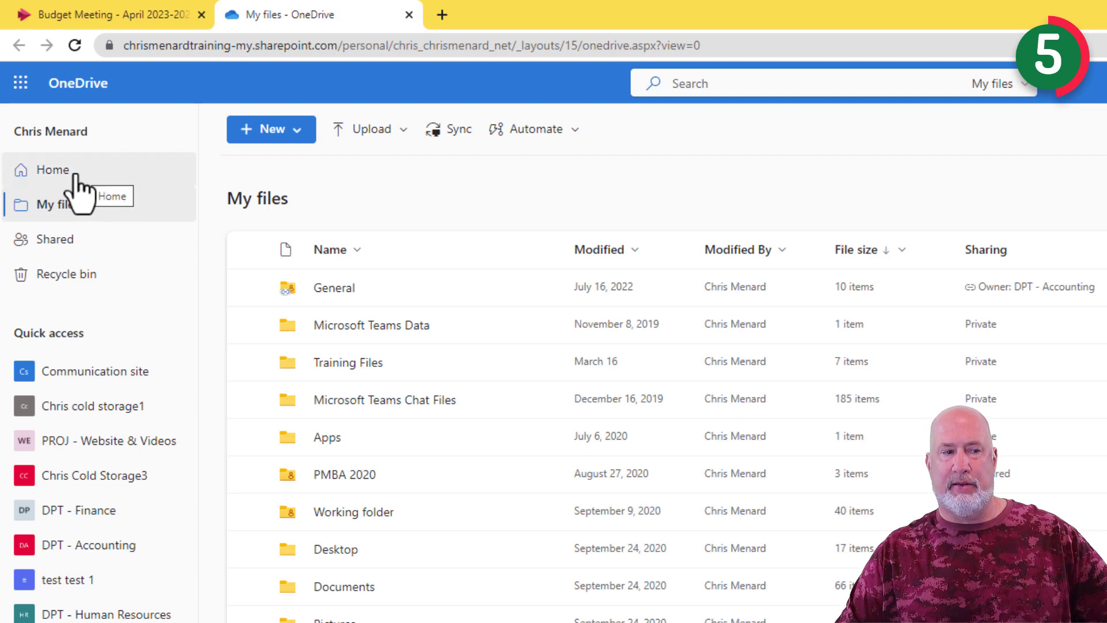
On OneDrive Home, toggle the Excel and Word recent-file filters, ending with all file types shown.
{"action": "left_click", "coordinate": [74, 173]}
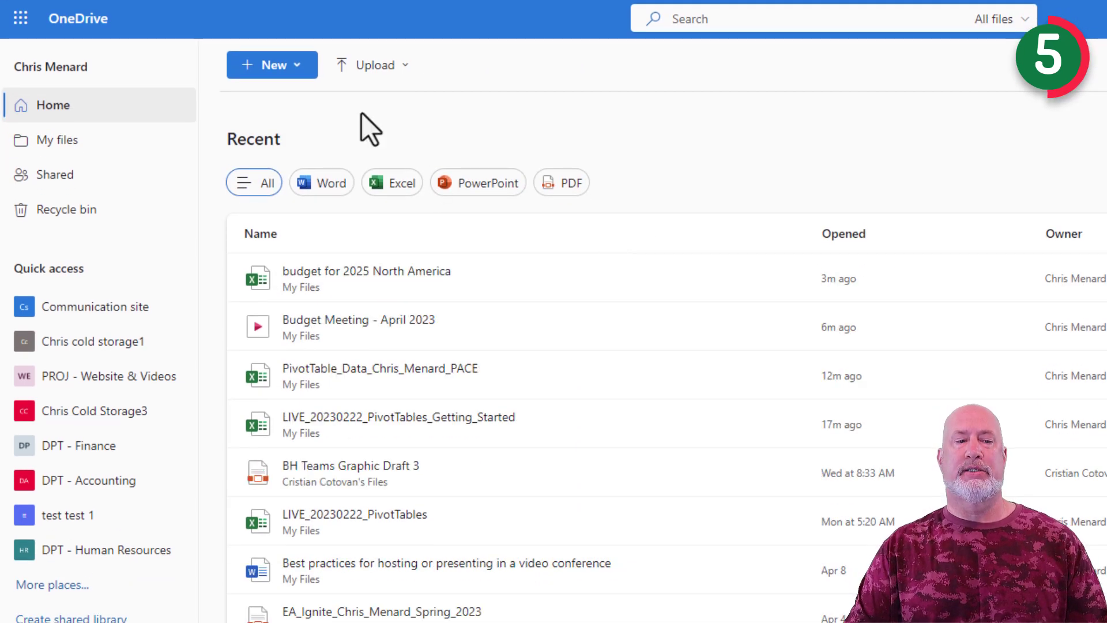
{"action": "left_click", "coordinate": [399, 190]}
{"action": "left_click", "coordinate": [399, 190]}
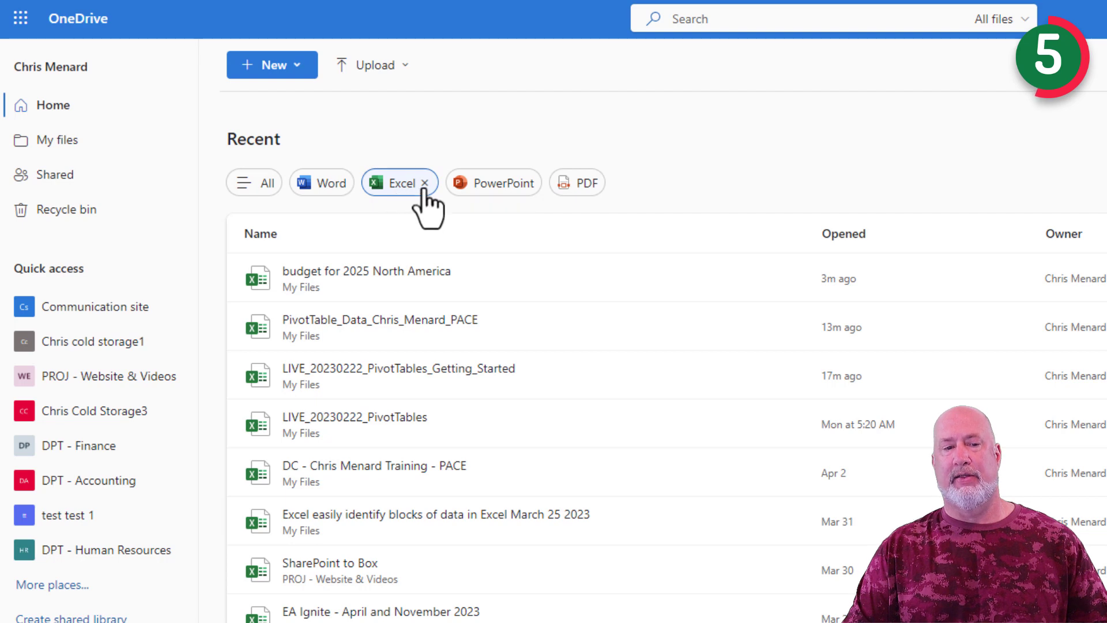
{"action": "left_click", "coordinate": [424, 183]}
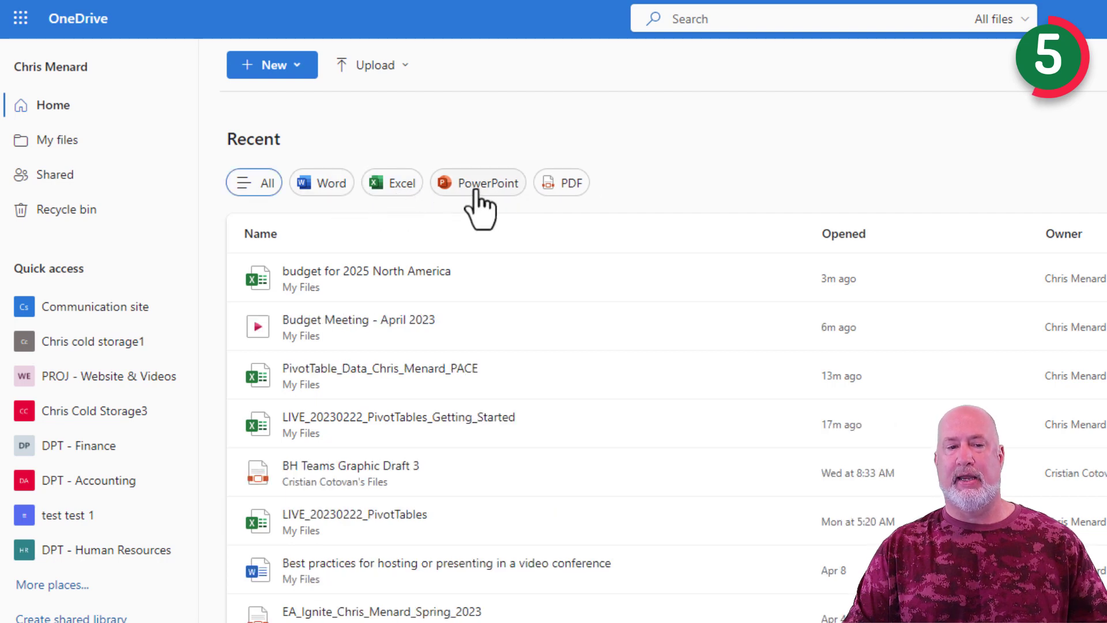
{"action": "left_click", "coordinate": [326, 184]}
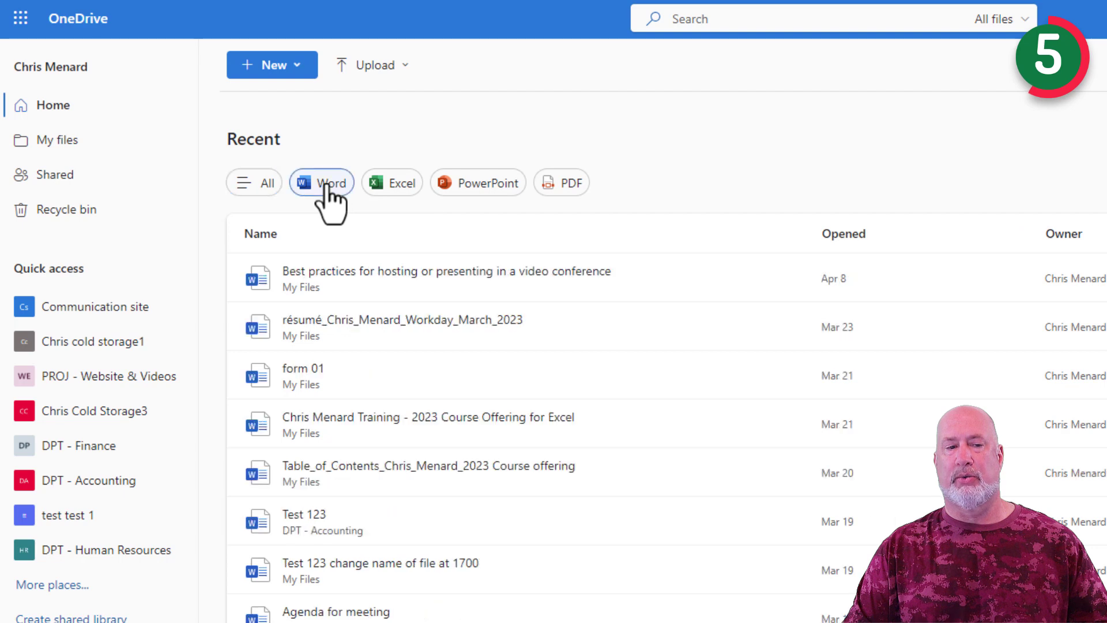
{"action": "left_click", "coordinate": [412, 187]}
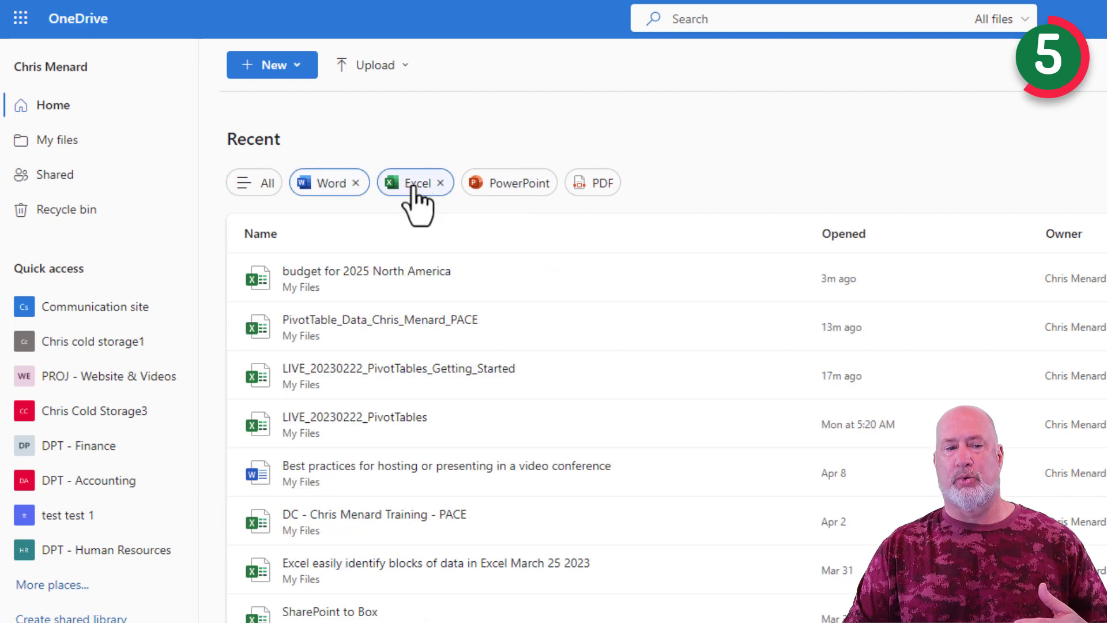
{"action": "left_click", "coordinate": [354, 185]}
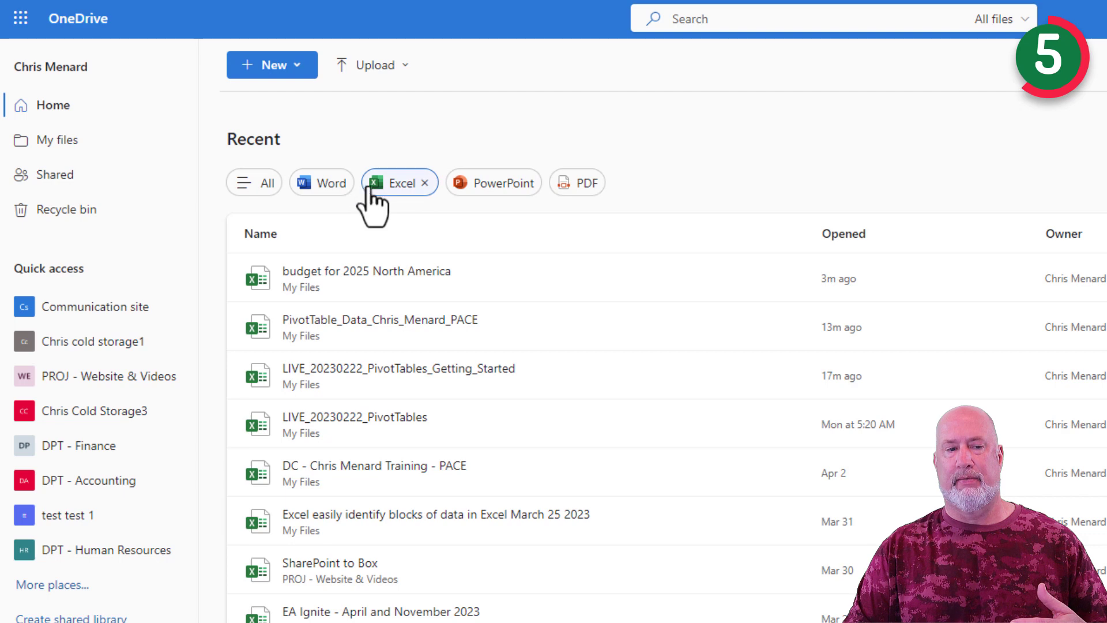
{"action": "left_click", "coordinate": [412, 185]}
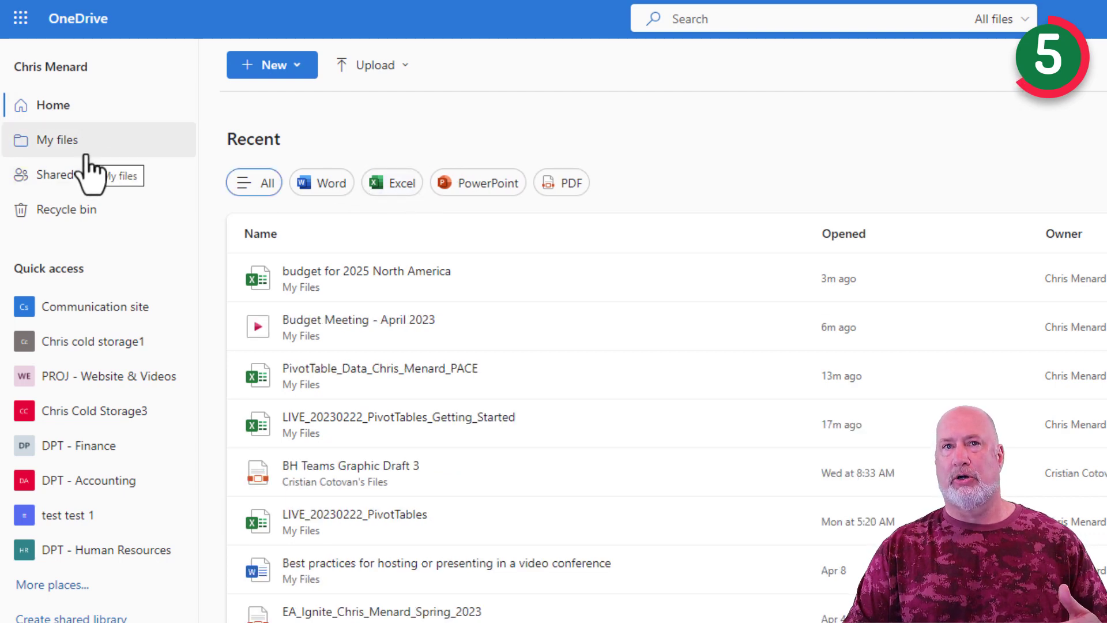
Search OneDrive for 'atlanta' and show the full list of matching results.
{"action": "left_click", "coordinate": [711, 19]}
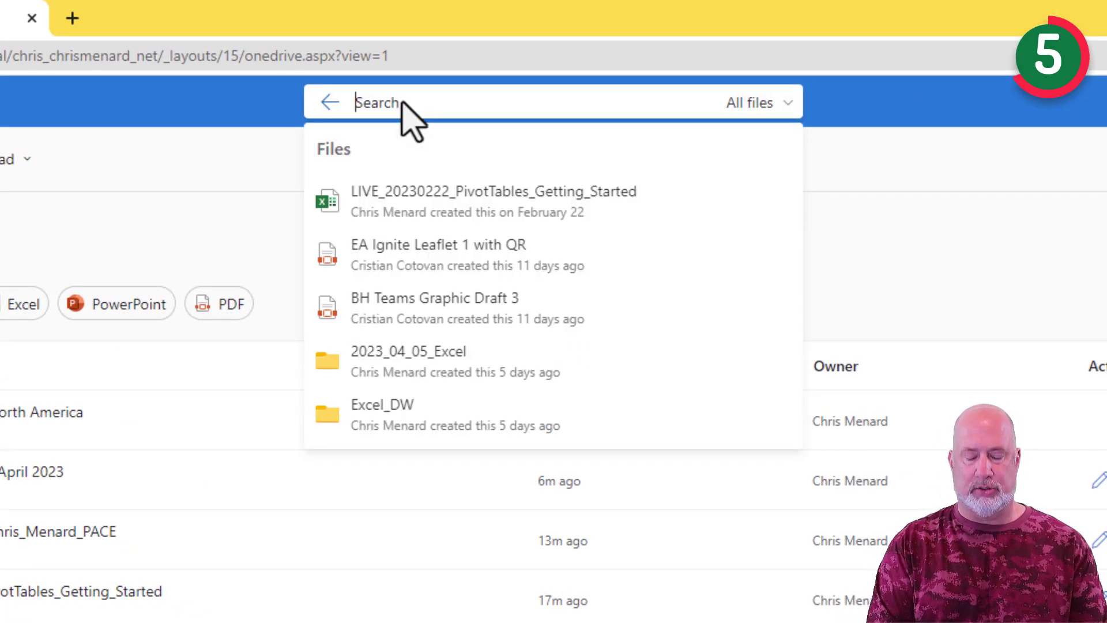
{"action": "type", "text": "piv"}
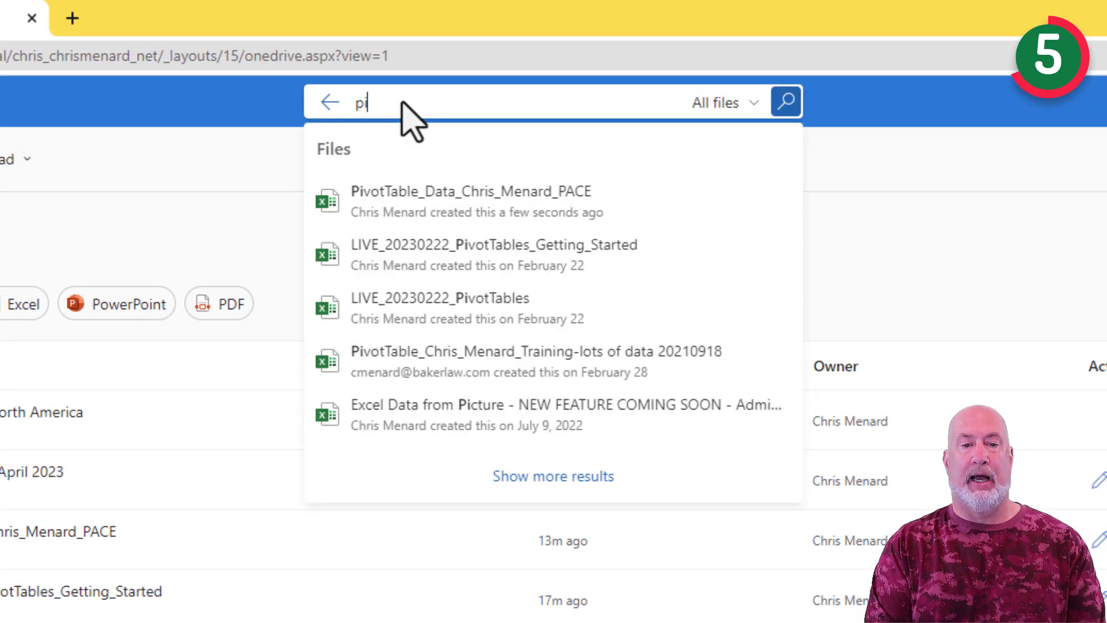
{"action": "key", "text": "BackSpace"}
{"action": "key", "text": "BackSpace"}
{"action": "key", "text": "BackSpace"}
{"action": "type", "text": "ataltra"}
{"action": "key", "text": "BackSpace"}
{"action": "key", "text": "BackSpace"}
{"action": "key", "text": "BackSpace"}
{"action": "key", "text": "BackSpace"}
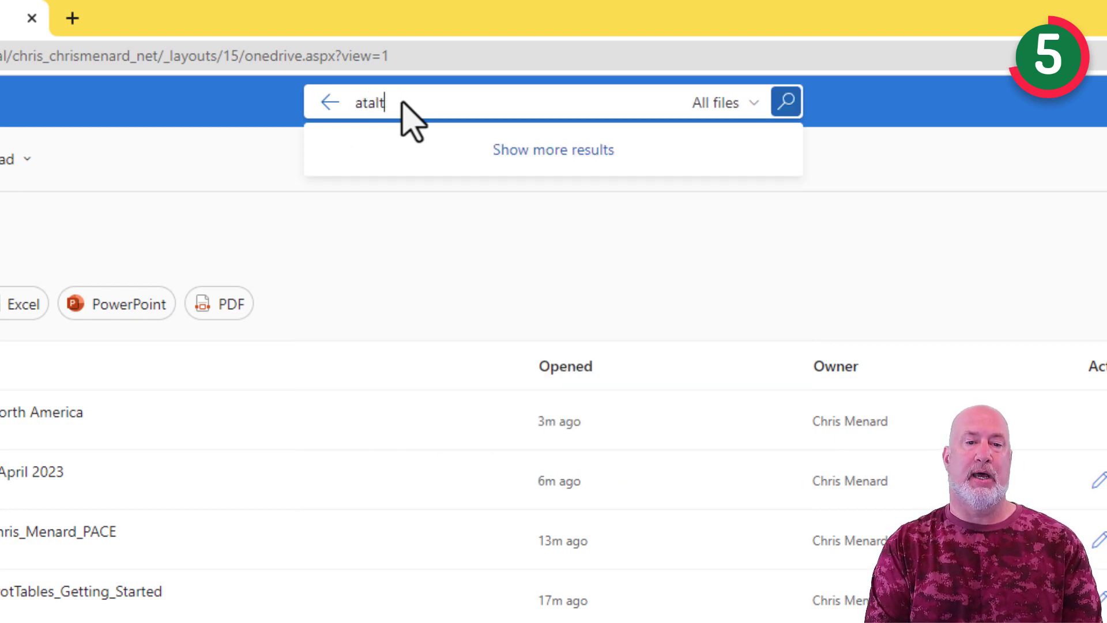
{"action": "key", "text": "BackSpace"}
{"action": "key", "text": "BackSpace"}
{"action": "type", "text": "tlanta"}
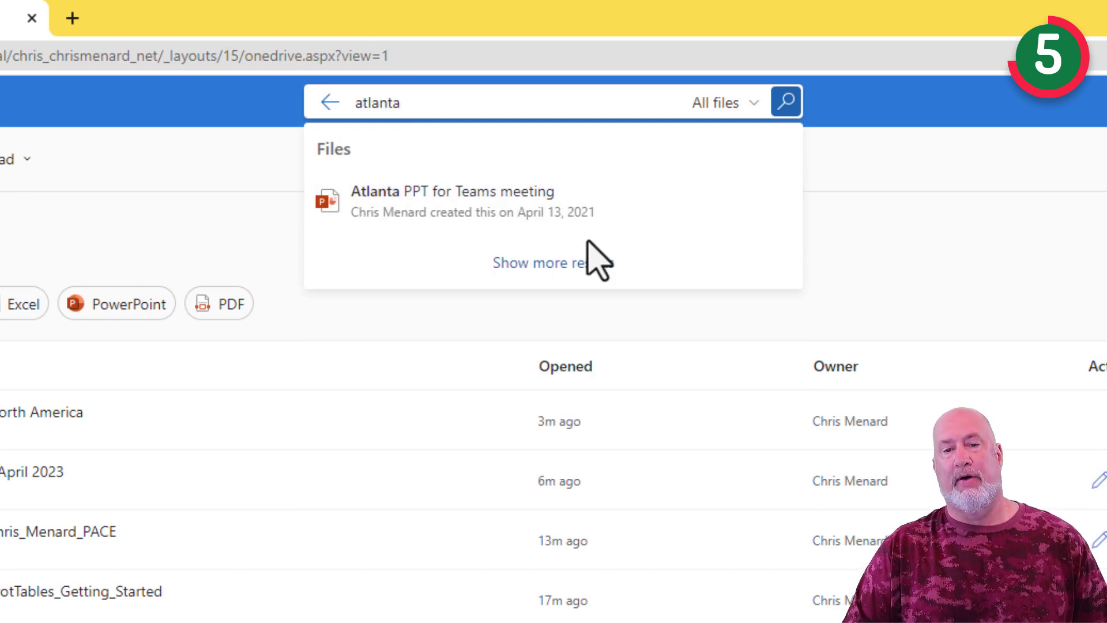
{"action": "left_click", "coordinate": [552, 272]}
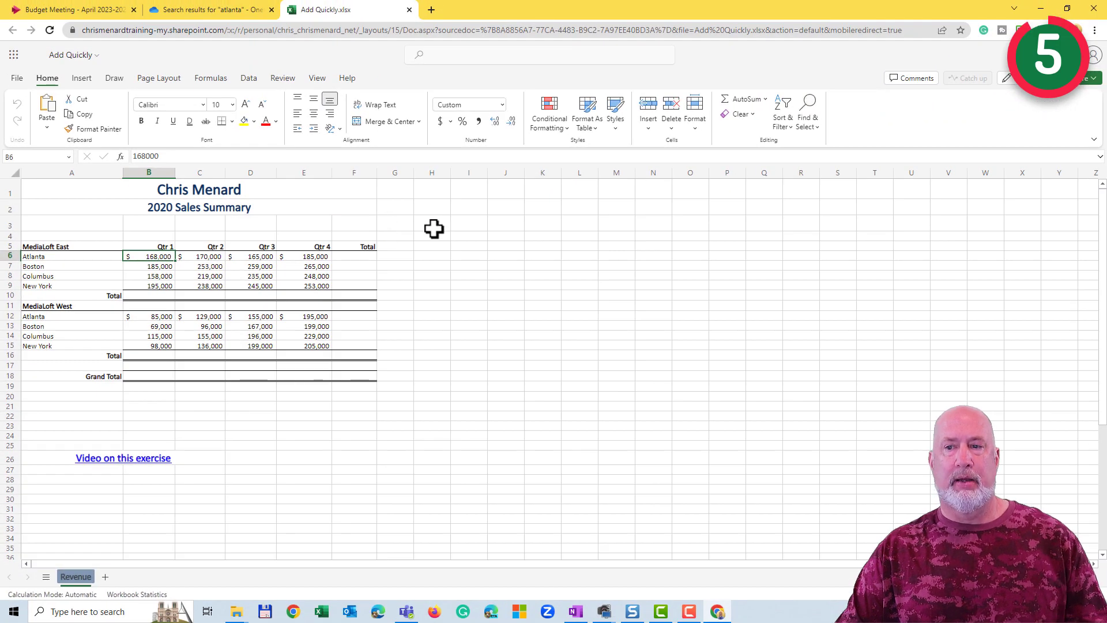
In Add Quickly.xlsx, check the Editing mode options, then select cell A6 containing Atlanta.
{"action": "left_click", "coordinate": [1041, 79]}
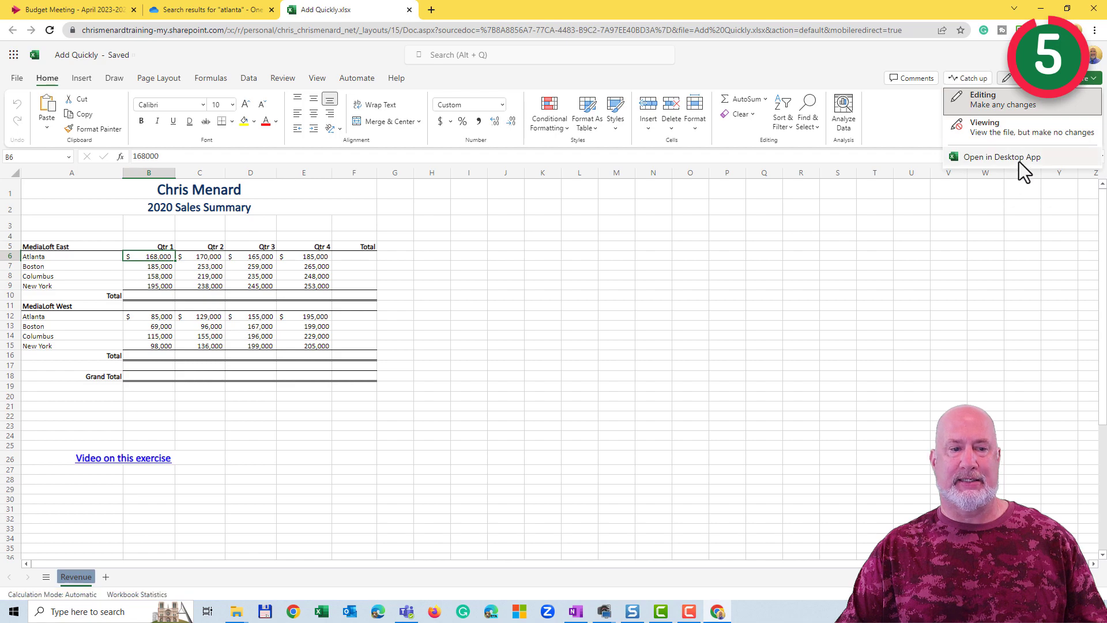
{"action": "left_click", "coordinate": [533, 311]}
{"action": "left_click", "coordinate": [94, 254]}
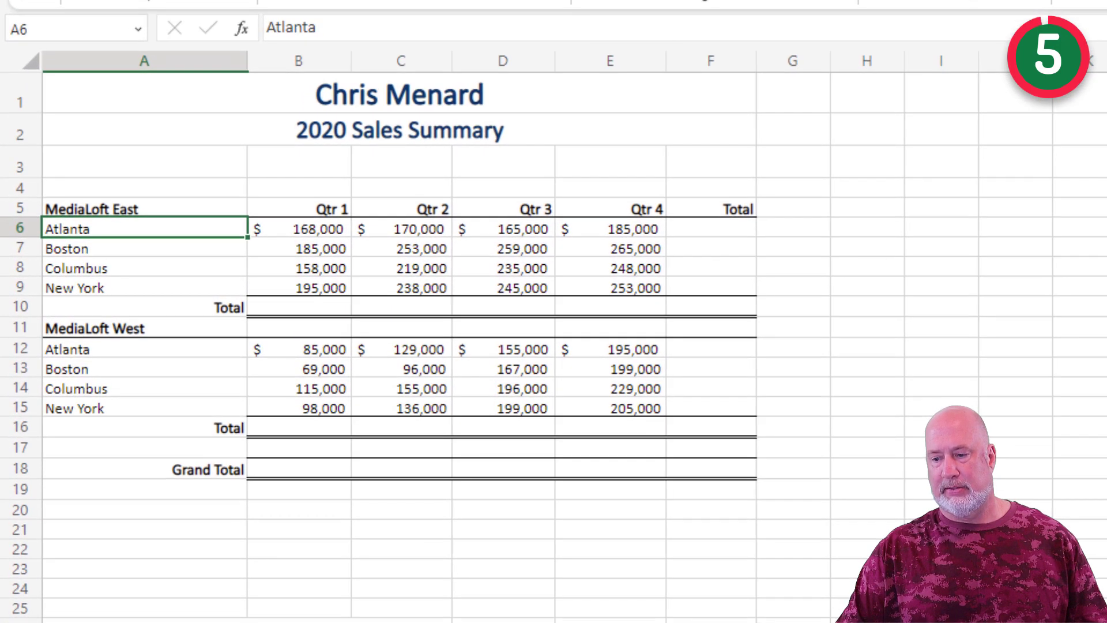
{"action": "scroll", "coordinate": [553, 335], "scroll_direction": "up", "scroll_amount": 3}
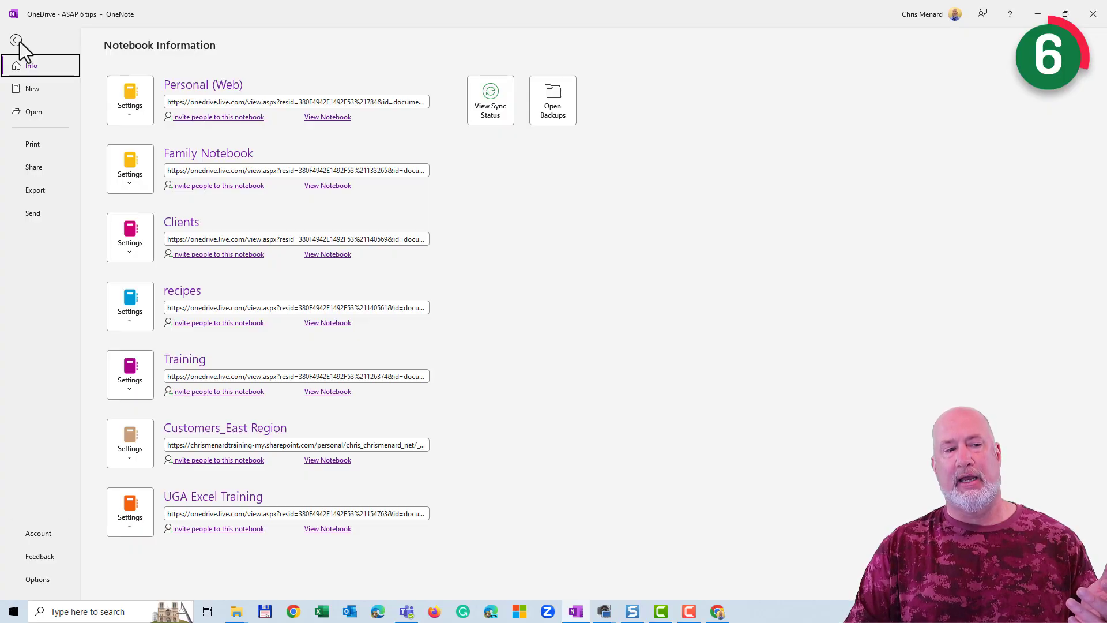
Return from OneNote's Notebook Information to the OneDrive - ASAP 6 tips page.
{"action": "left_click", "coordinate": [20, 41]}
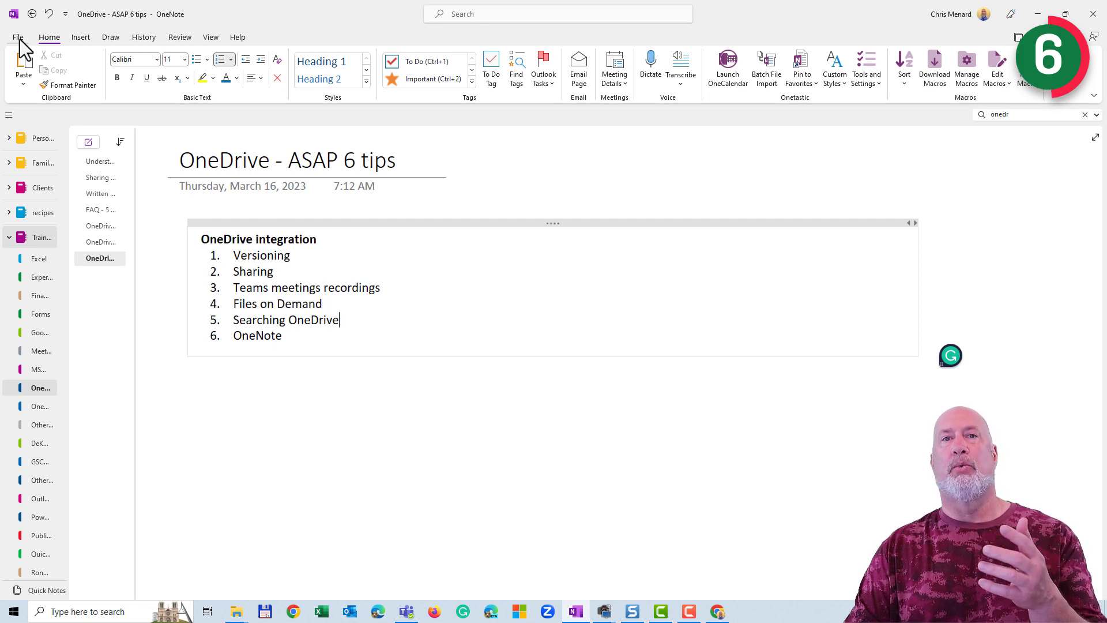
From OneNote's File backstage, start creating a new notebook.
{"action": "left_click", "coordinate": [19, 38]}
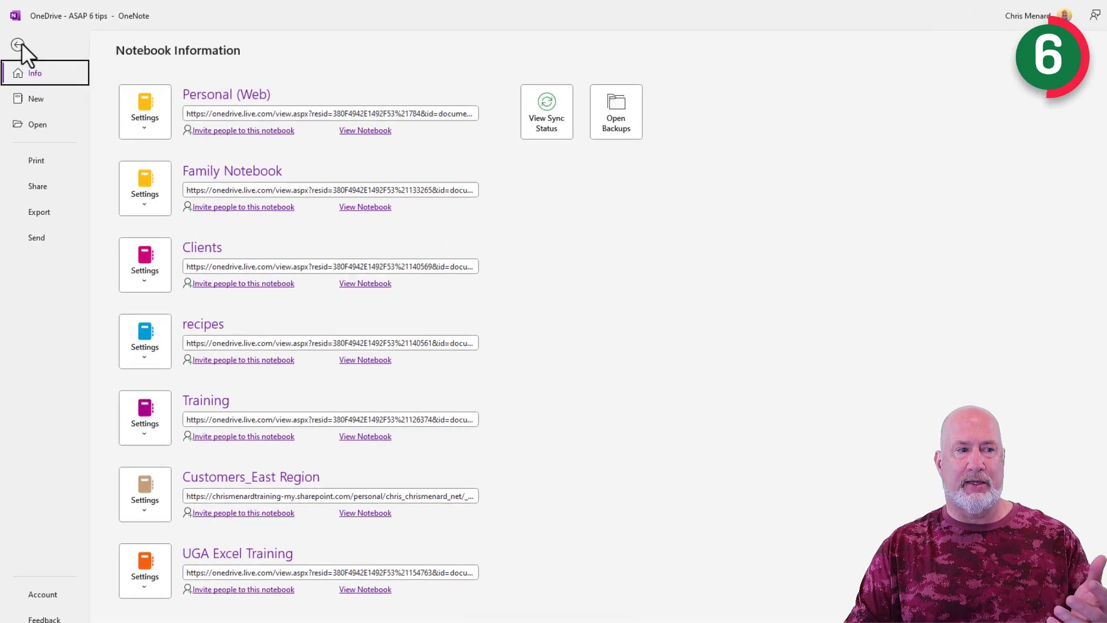
{"action": "left_click", "coordinate": [28, 60]}
{"action": "left_click", "coordinate": [30, 60]}
{"action": "left_click", "coordinate": [62, 138]}
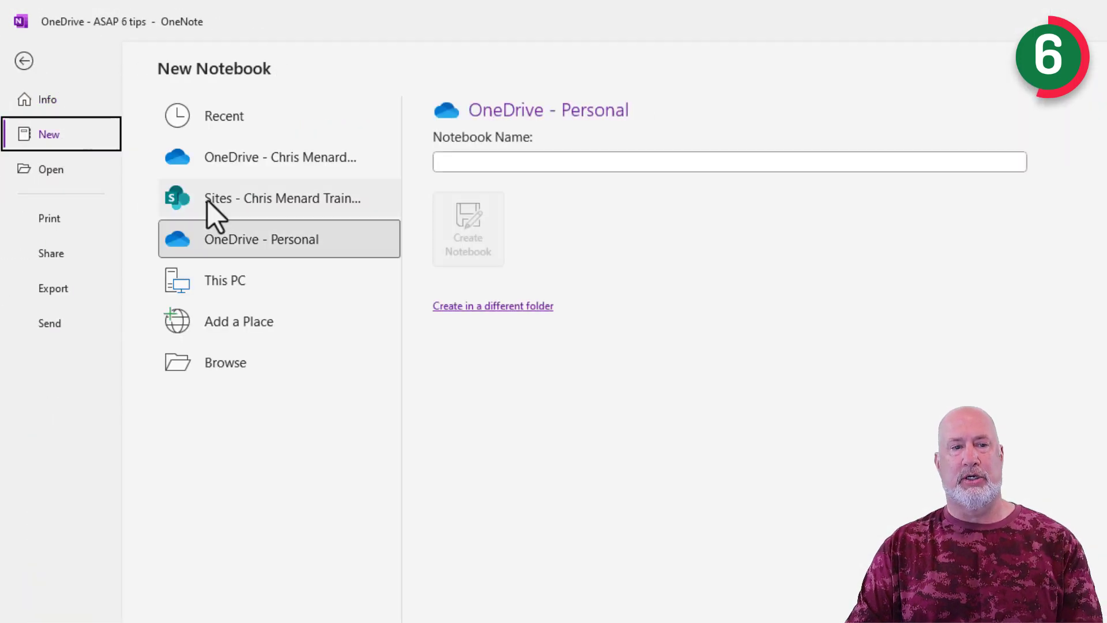
Name the notebook Budget_2024 and place it in the work OneDrive's Notebooks folder.
{"action": "left_click", "coordinate": [487, 163]}
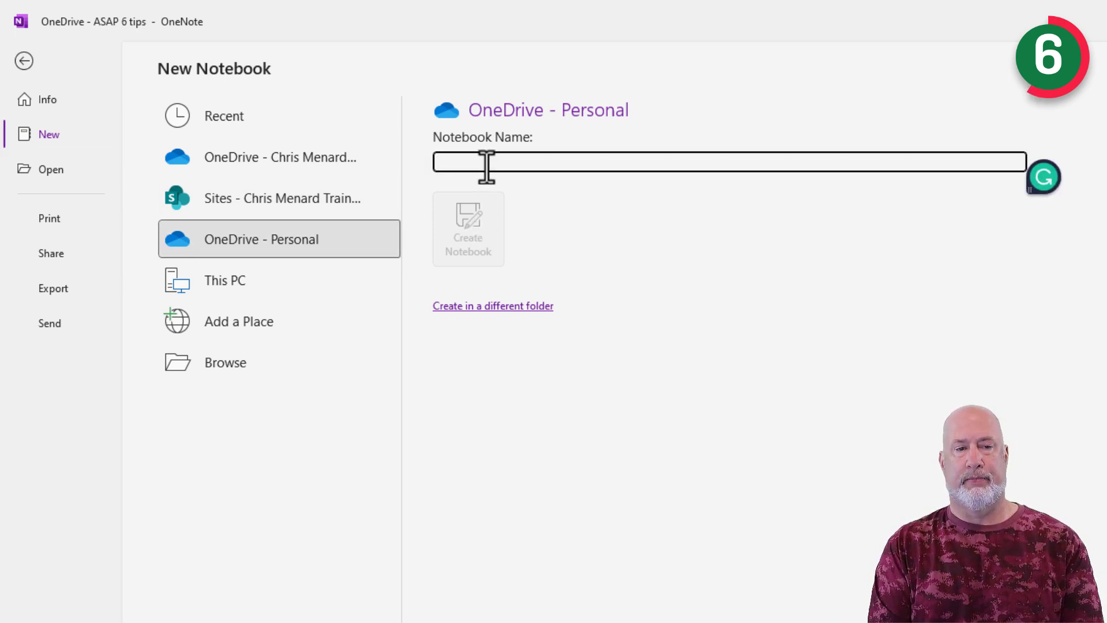
{"action": "type", "text": "Budget"}
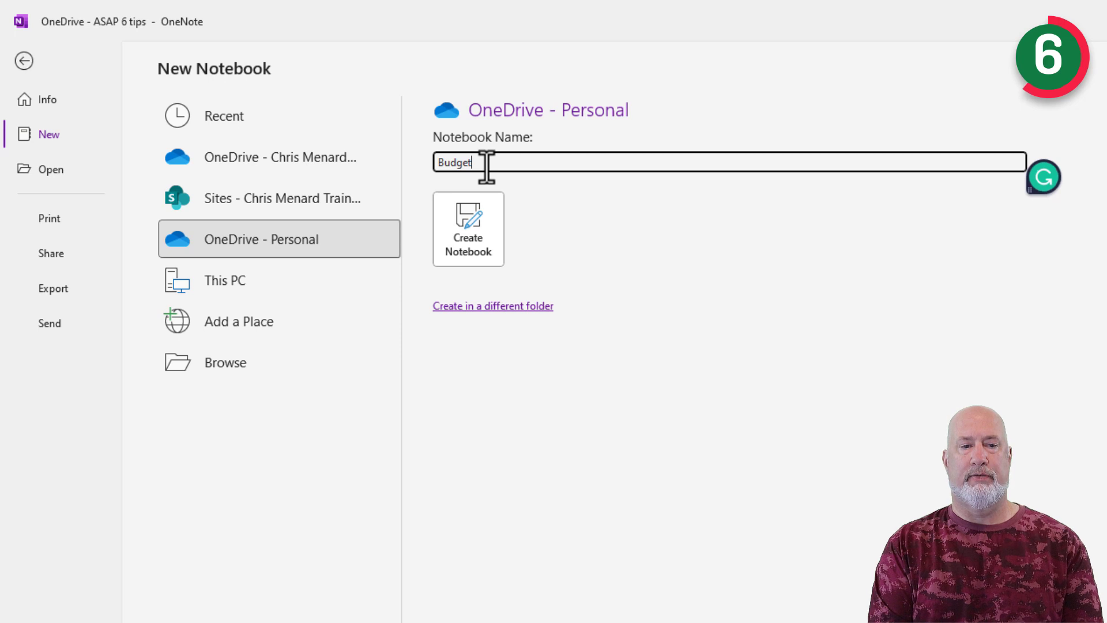
{"action": "type", "text": "_20"}
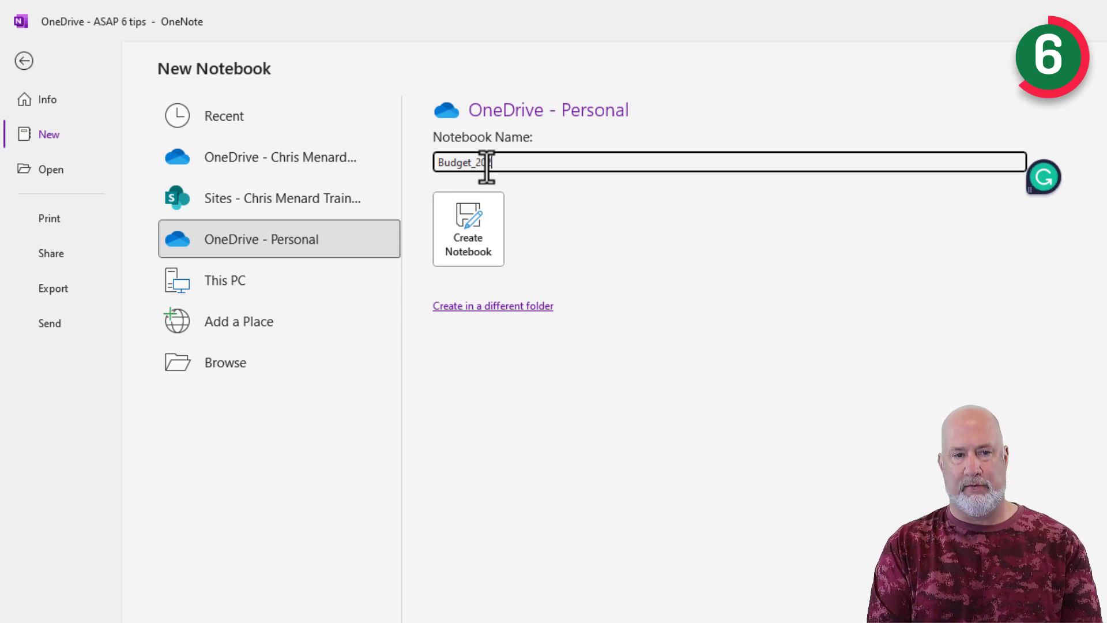
{"action": "type", "text": "24"}
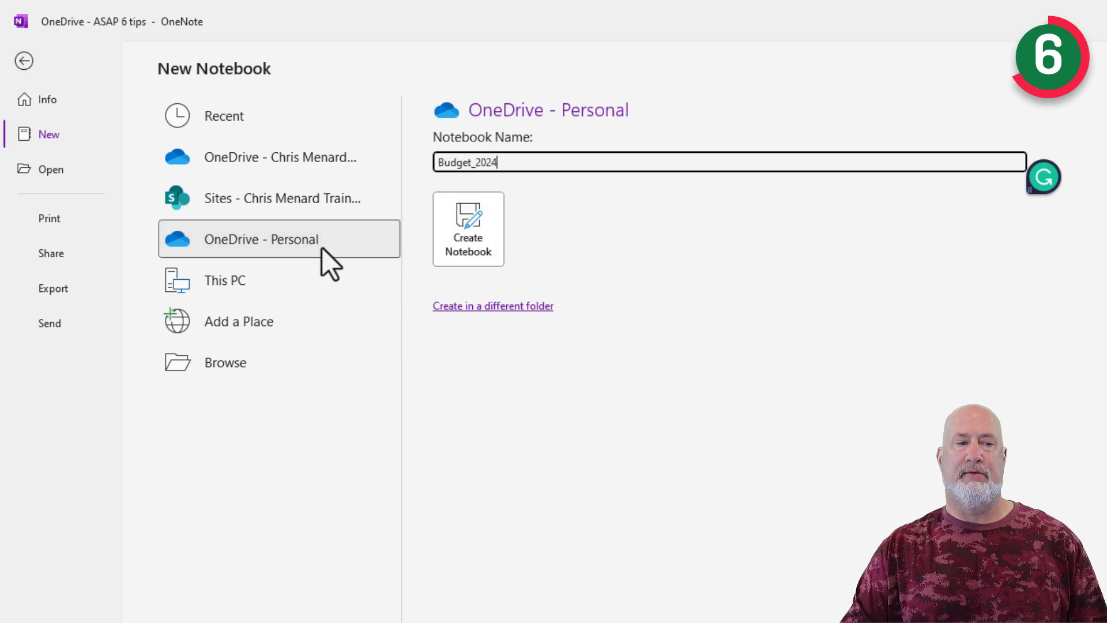
{"action": "left_click", "coordinate": [290, 154]}
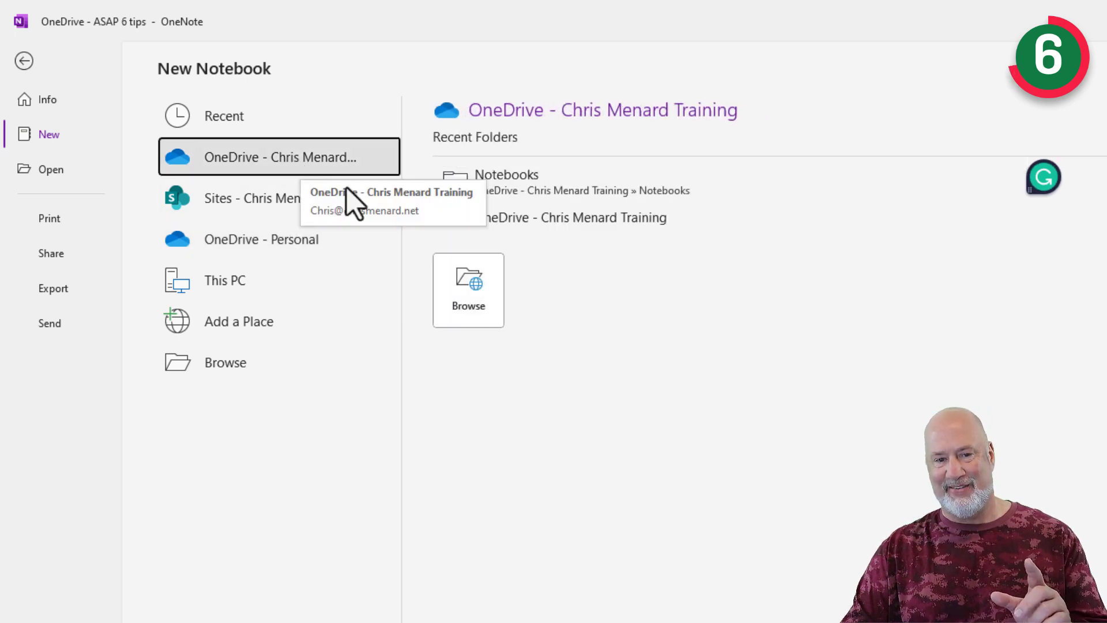
{"action": "left_click", "coordinate": [530, 182]}
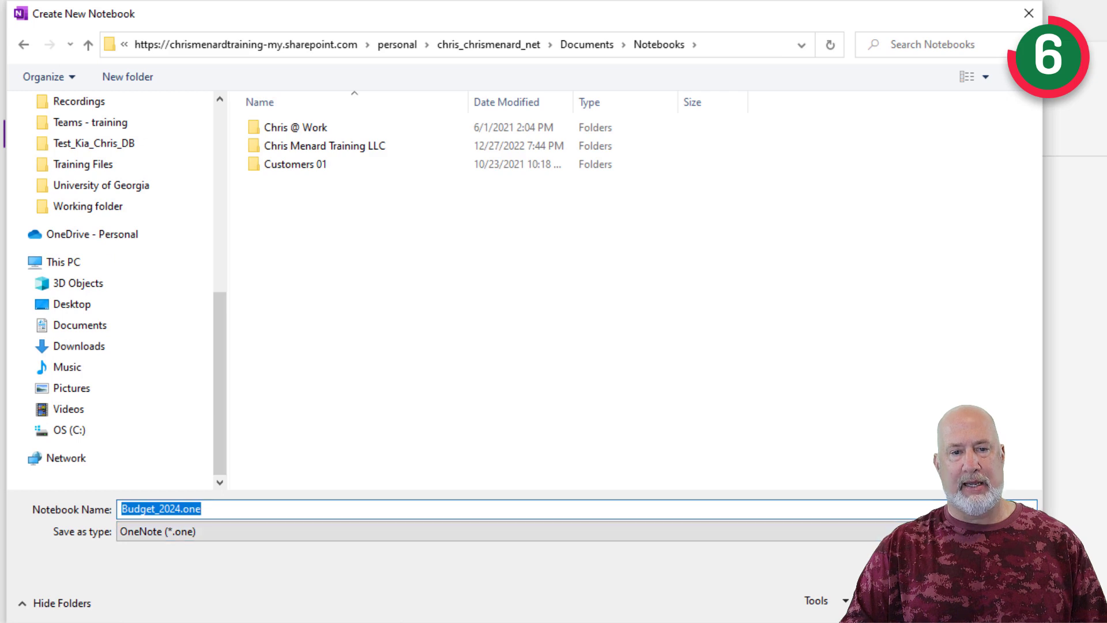
Create the Budget_2024 notebook in OneDrive and decline sharing it for now.
{"action": "key", "text": "Return"}
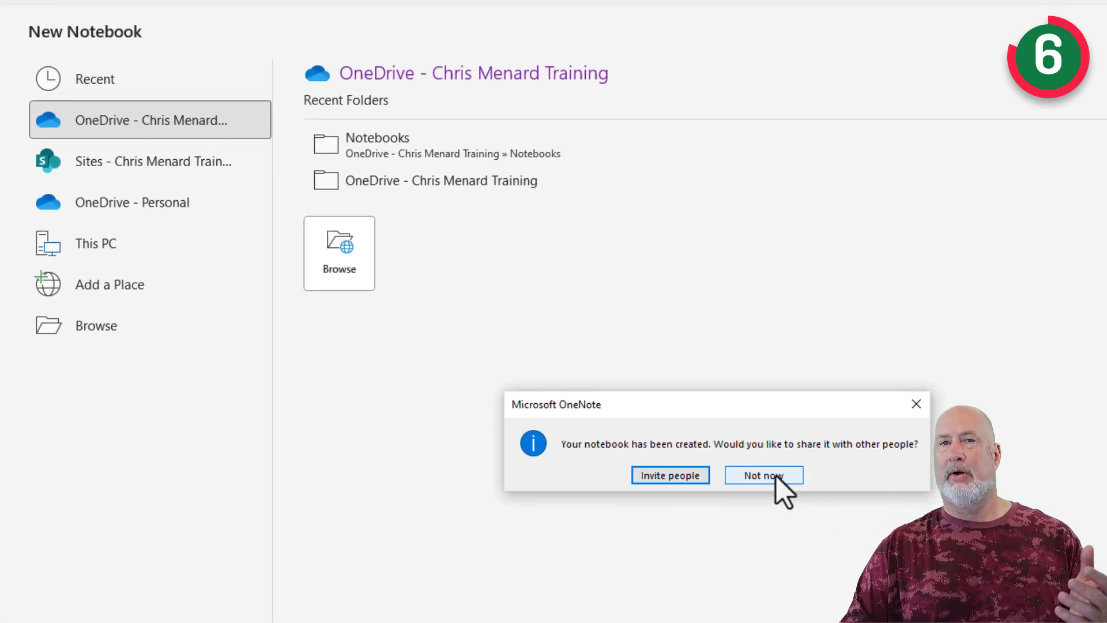
{"action": "left_click", "coordinate": [777, 477]}
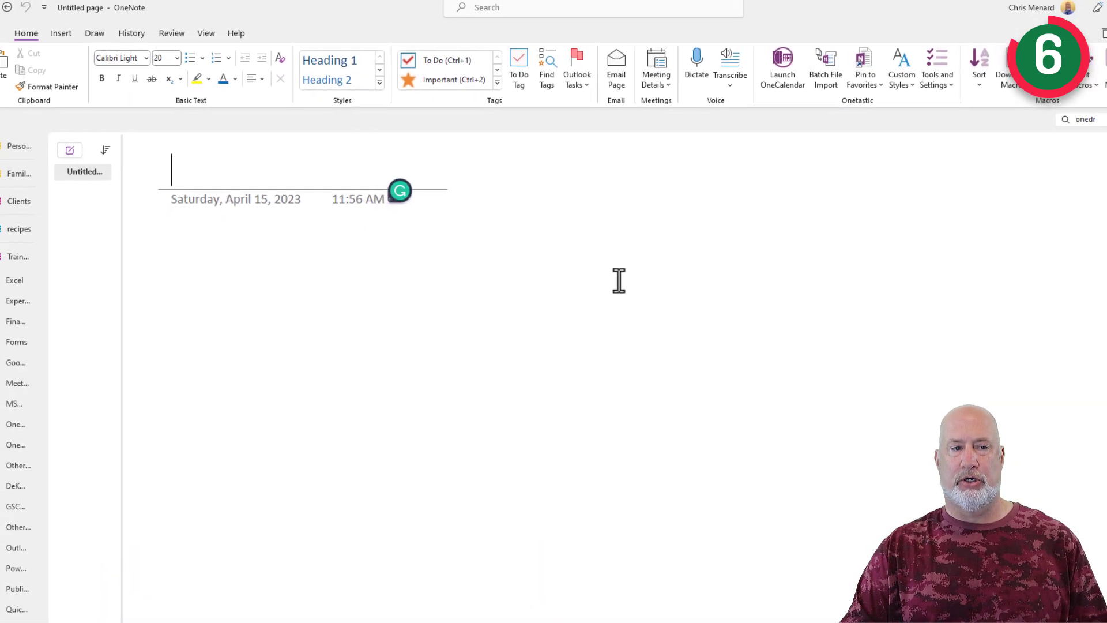